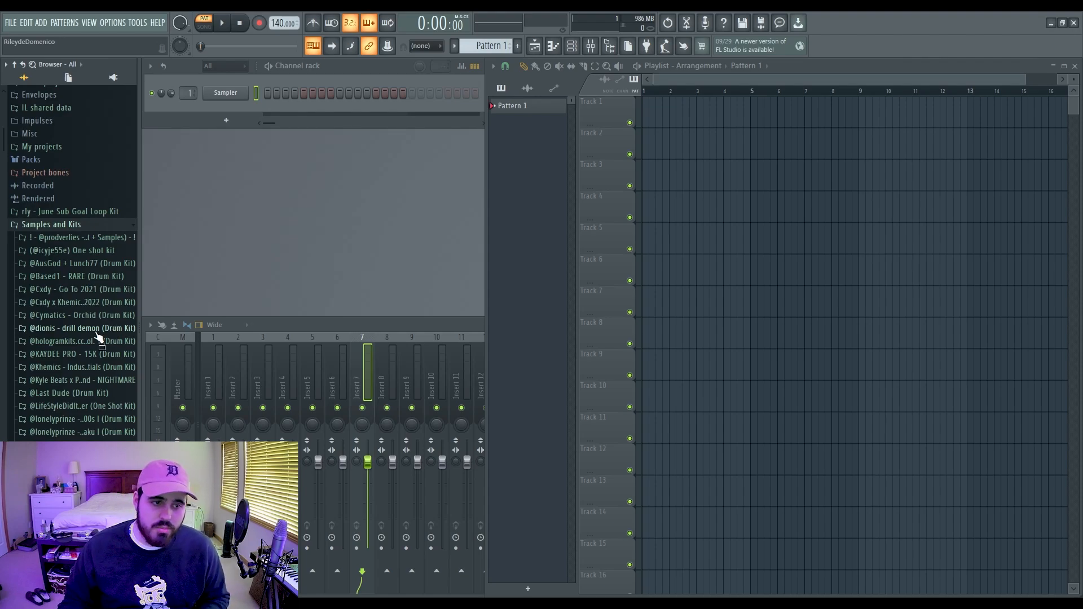
- Find the All Rio Leyva's Drums folder within Samples and Kits and open it
scroll(106, 319, "down", 4)
scroll(105, 307, "down", 6)
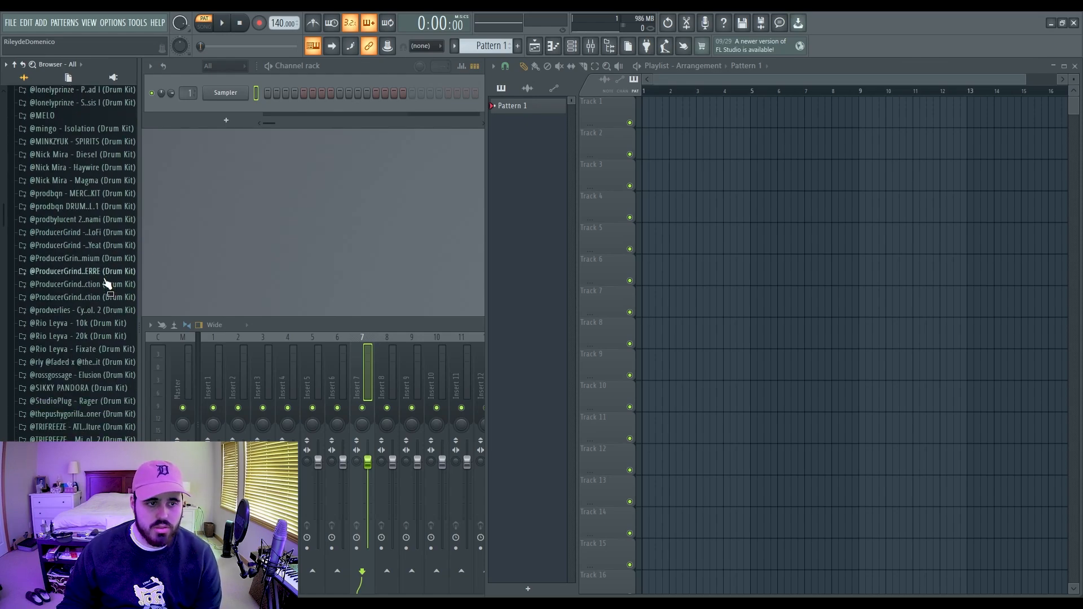
scroll(102, 293, "down", 10)
left_click(65, 248)
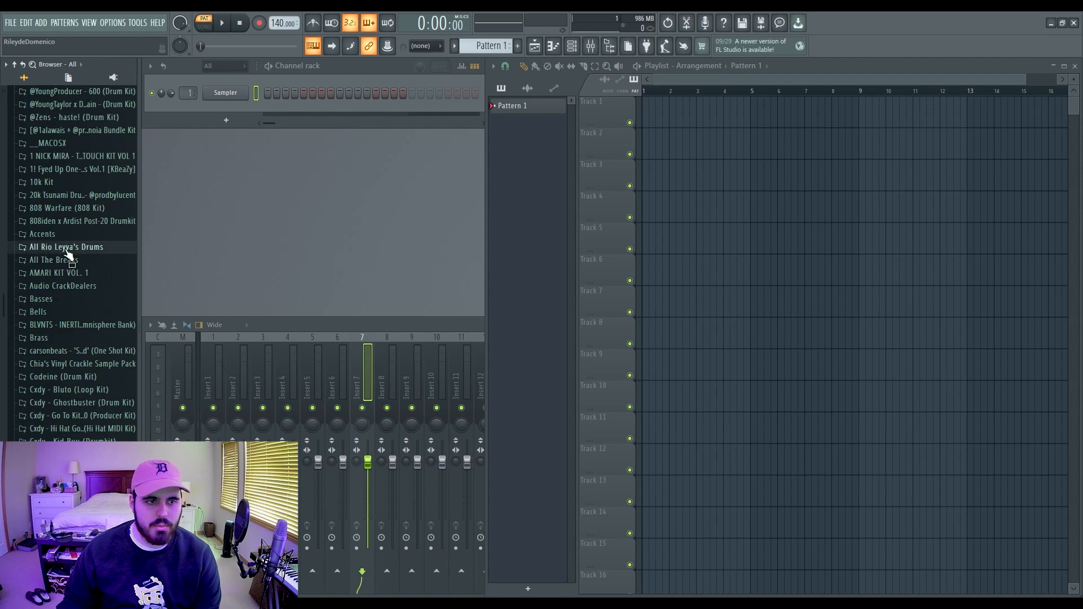
left_click(57, 260)
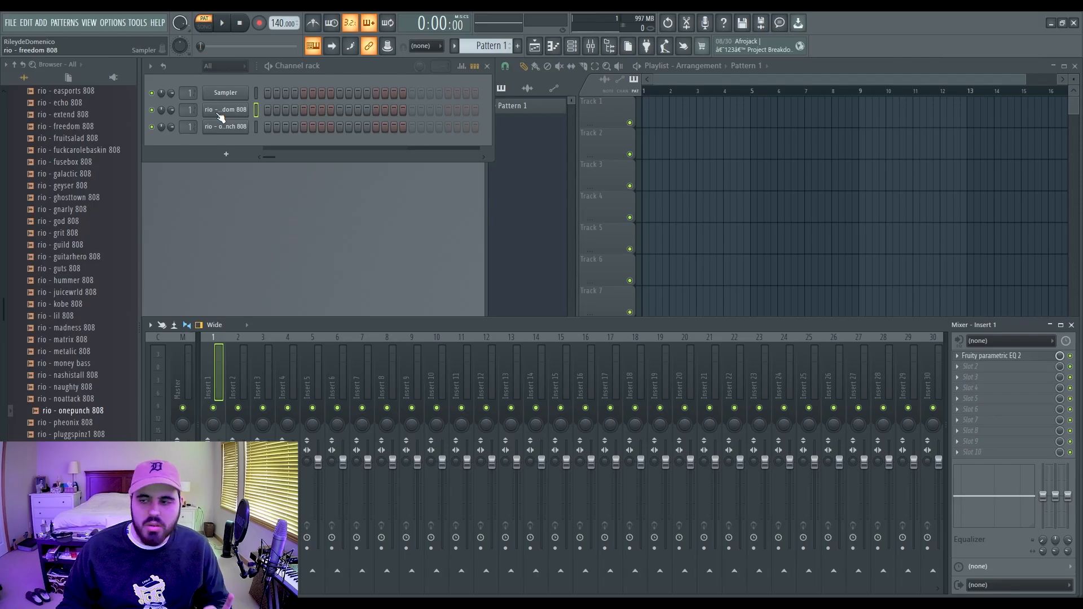
- Compare the waveforms of the rio - freedom 808 and rio - onepunch 808 samples in their sampler windows
left_click(220, 113)
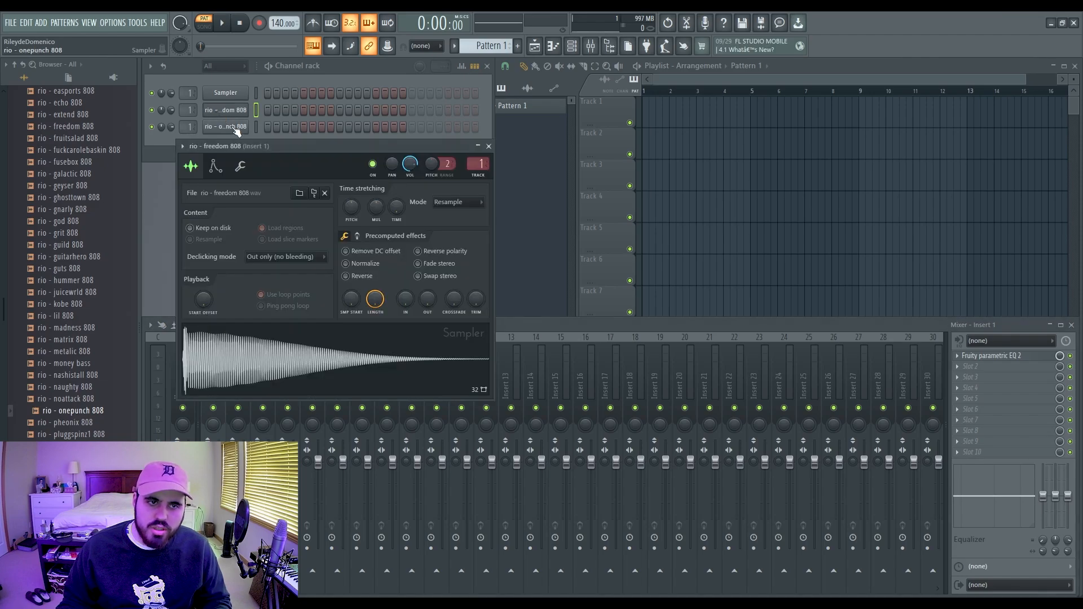
left_click(226, 127)
left_click_drag(300, 161, 316, 155)
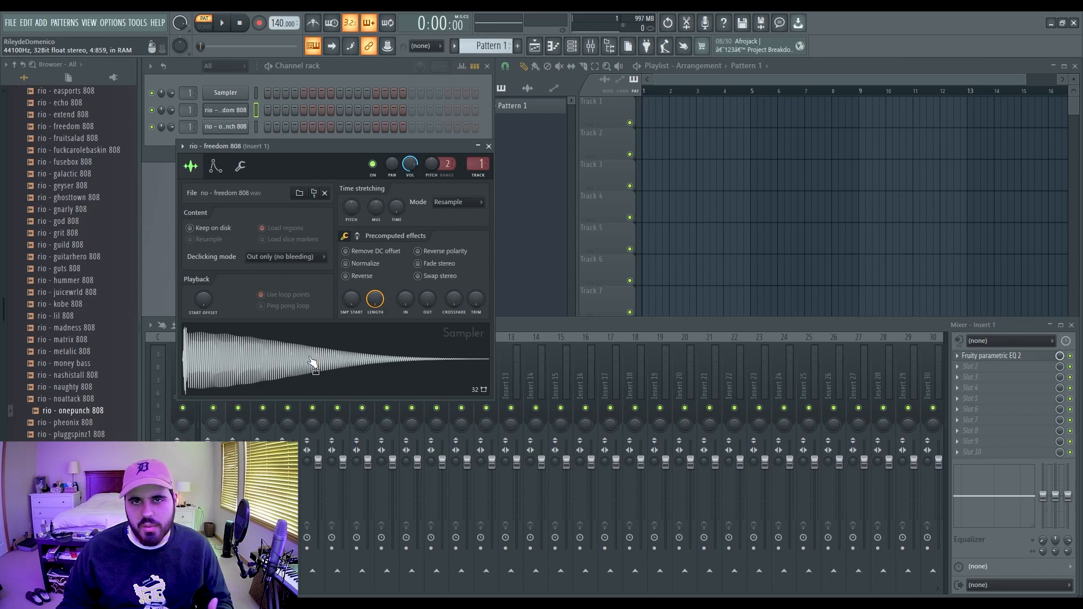
left_click(490, 146)
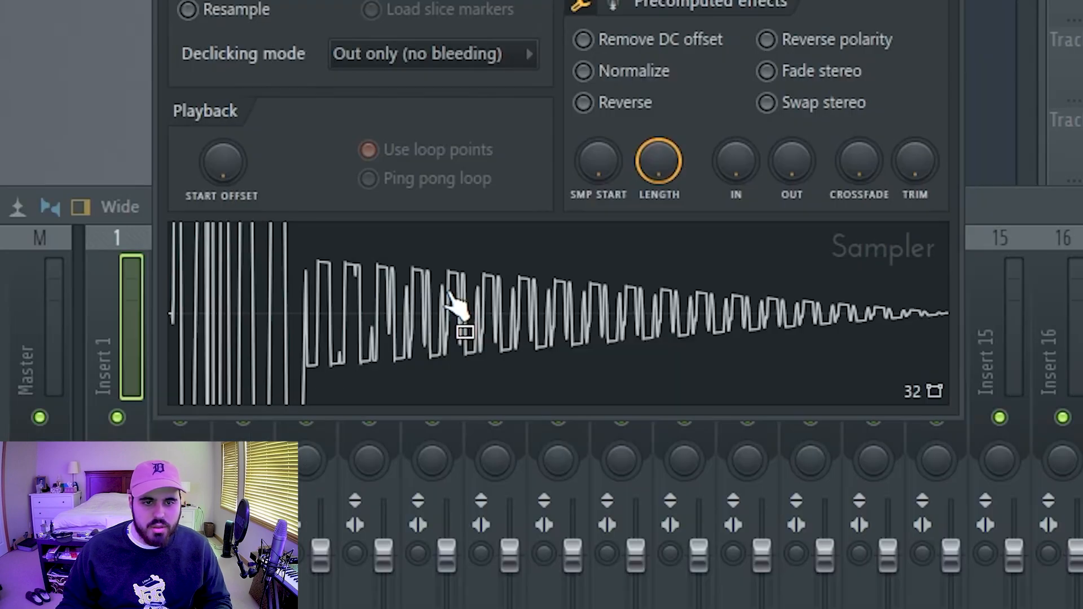
left_click(346, 363)
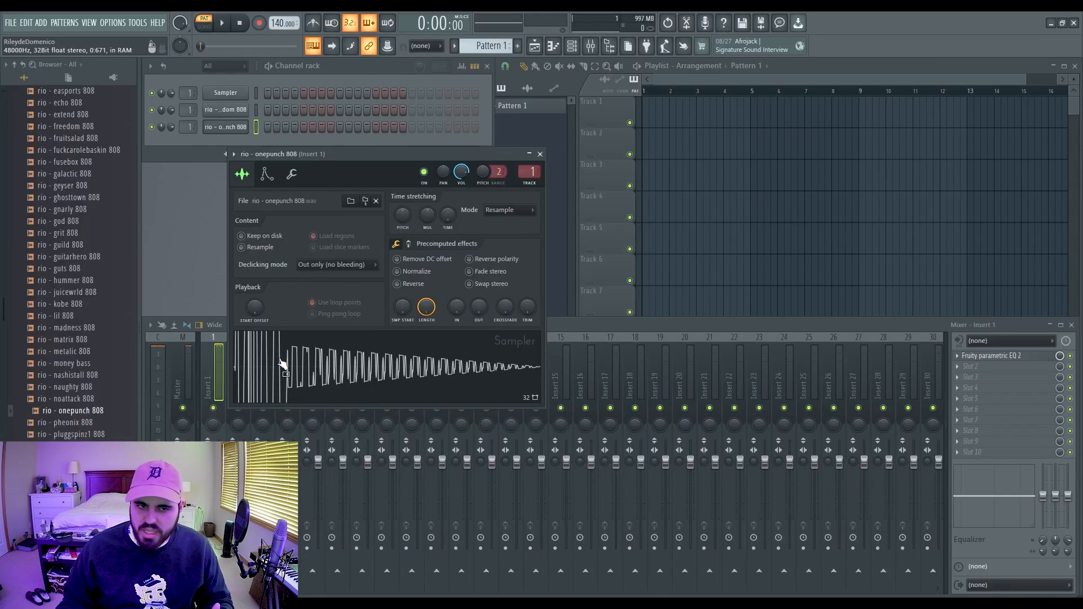
left_click(539, 154)
- Boost band 4 and adjust band 1 in the first Fruity parametric EQ 2 on Insert 1
left_click(990, 355)
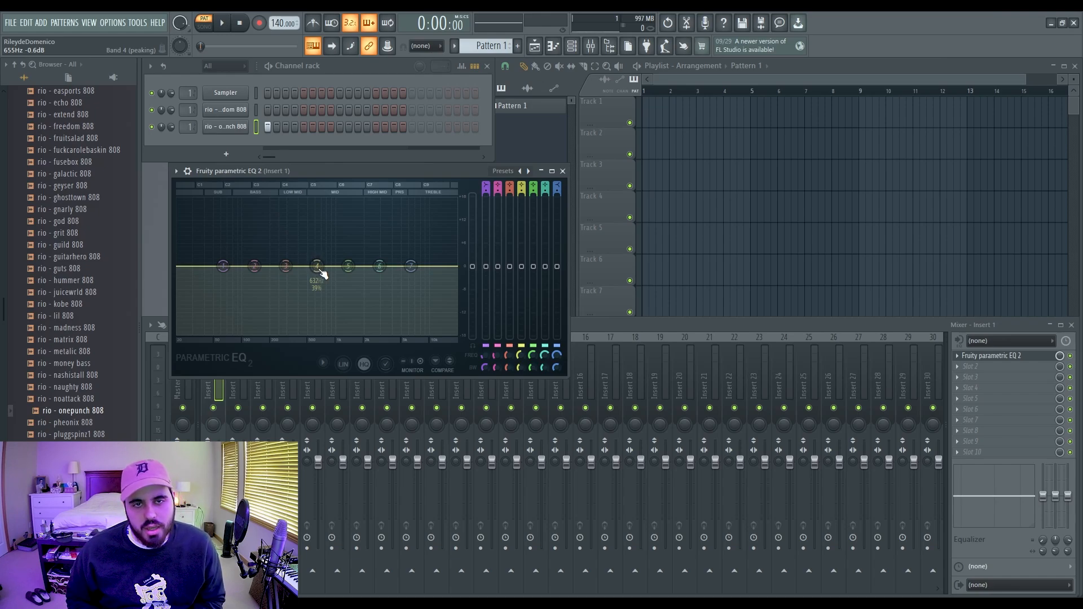
left_click_drag(324, 272, 304, 215)
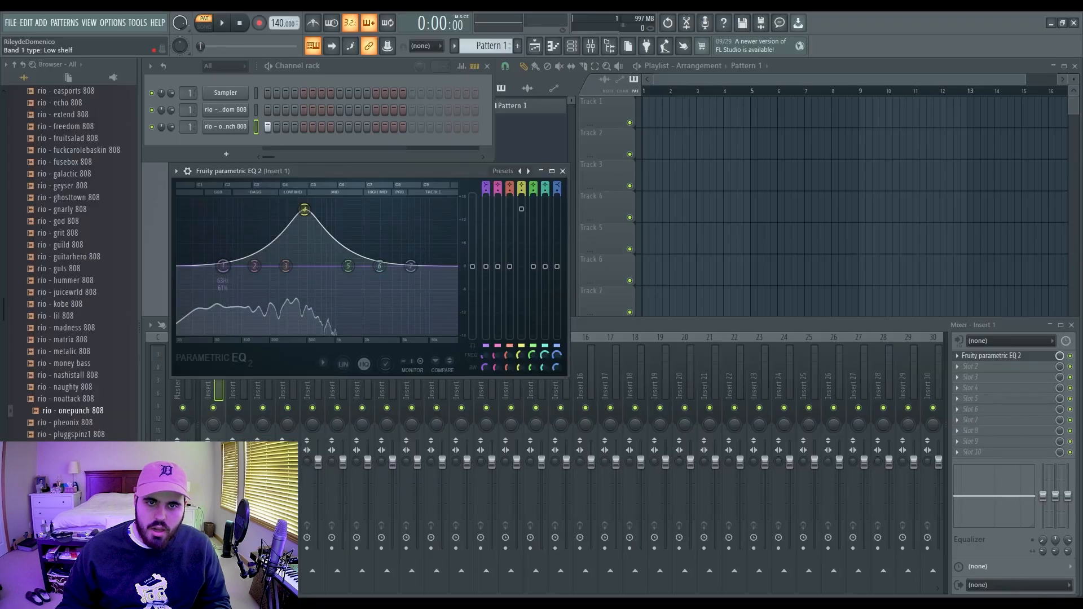
mouse_move(486, 185)
left_mouse_down()
mouse_move(486, 195)
mouse_move(486, 179)
left_mouse_up()
left_click_drag(486, 356, 485, 354)
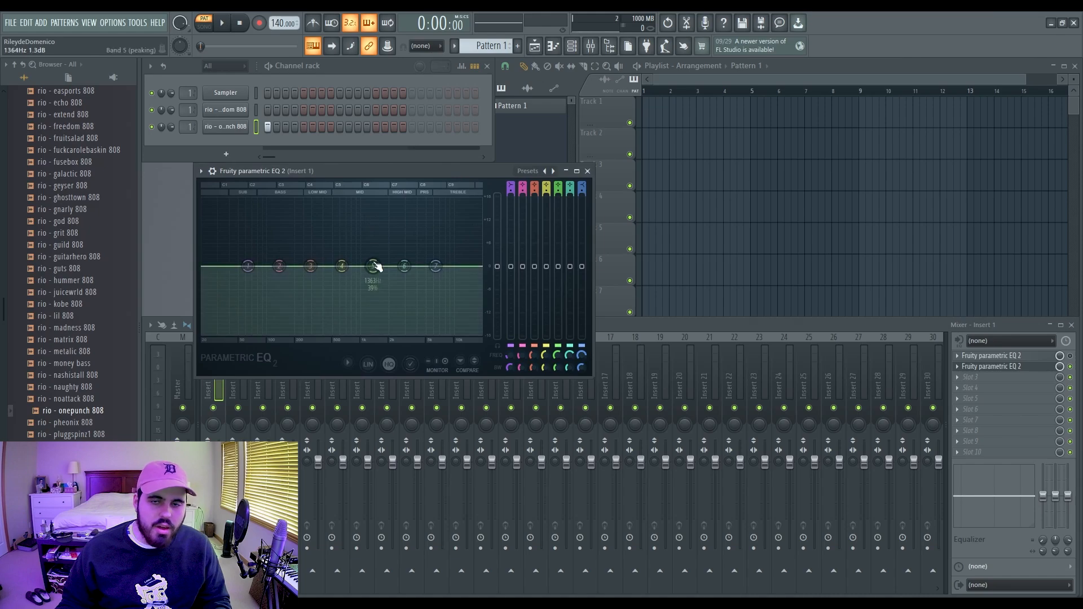
left_click(587, 171)
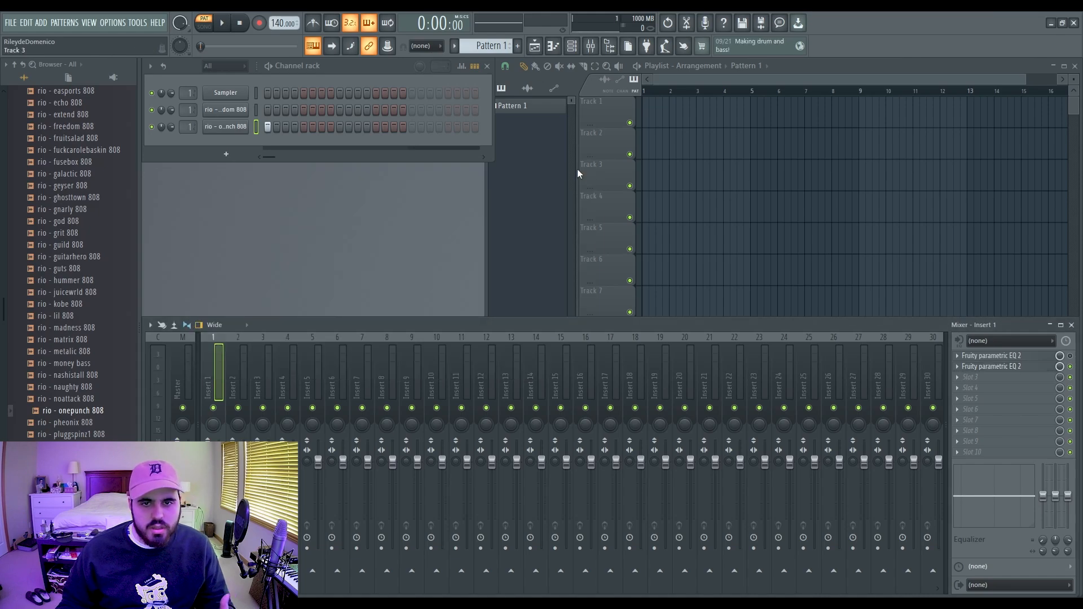
- Place a hit on the first step of the rio - freedom 808 channel and mute the onepunch 808
left_click(226, 110)
left_click(268, 109)
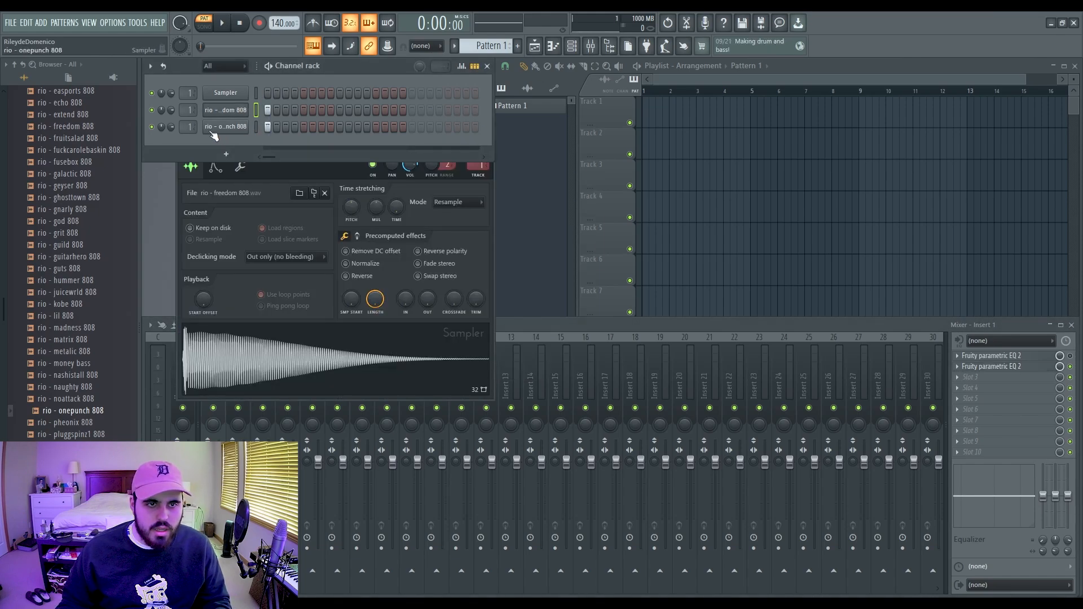
left_click(483, 147)
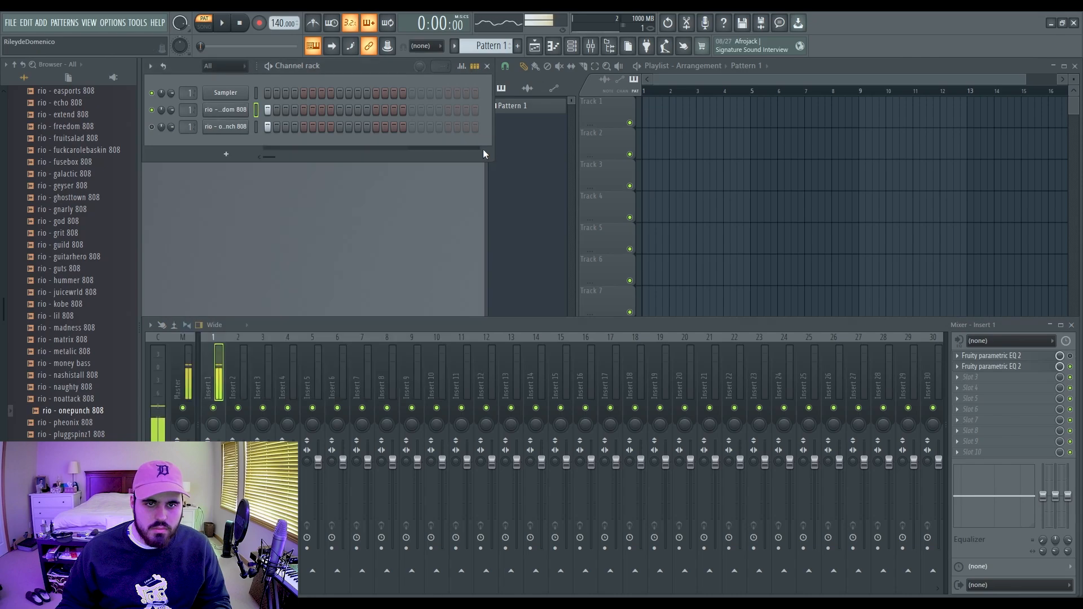
- Play the freedom 808 and examine its frequency spectrum in the second Fruity parametric EQ 2 on Insert 1
left_click(986, 367)
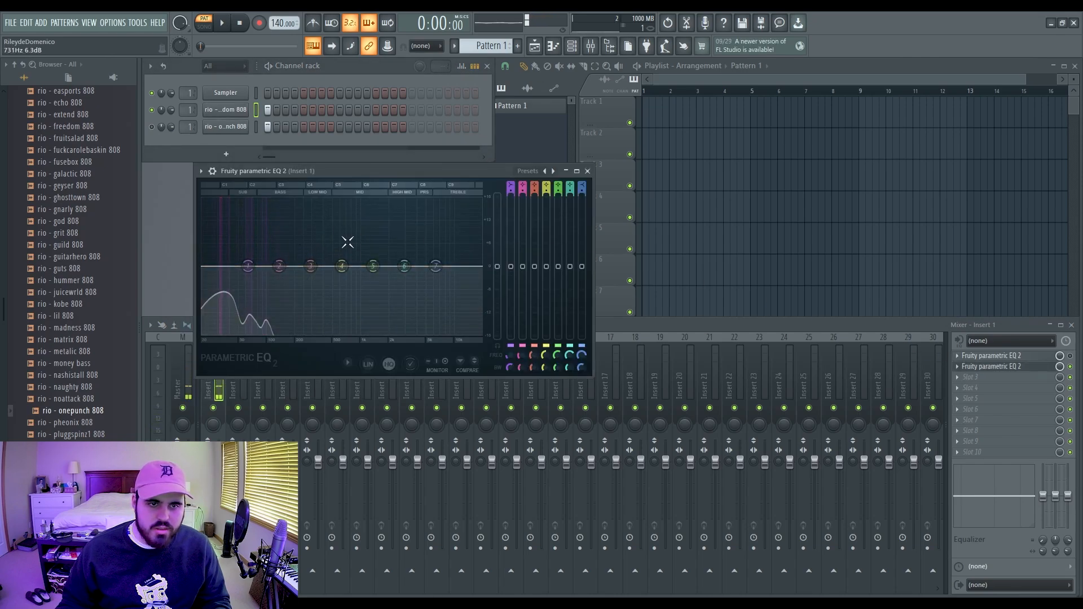
key("space")
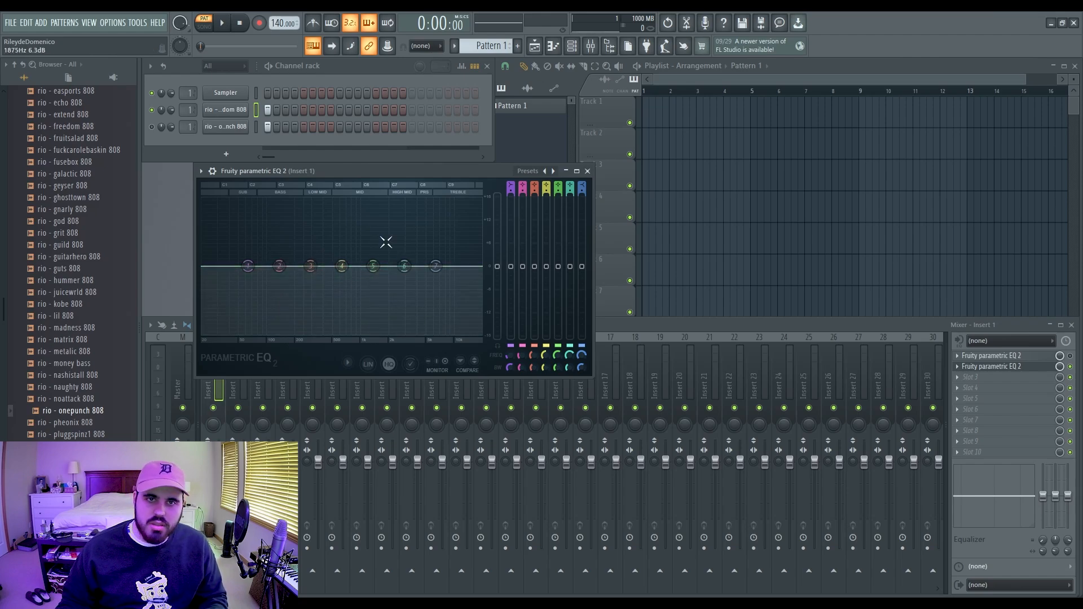
left_click(588, 171)
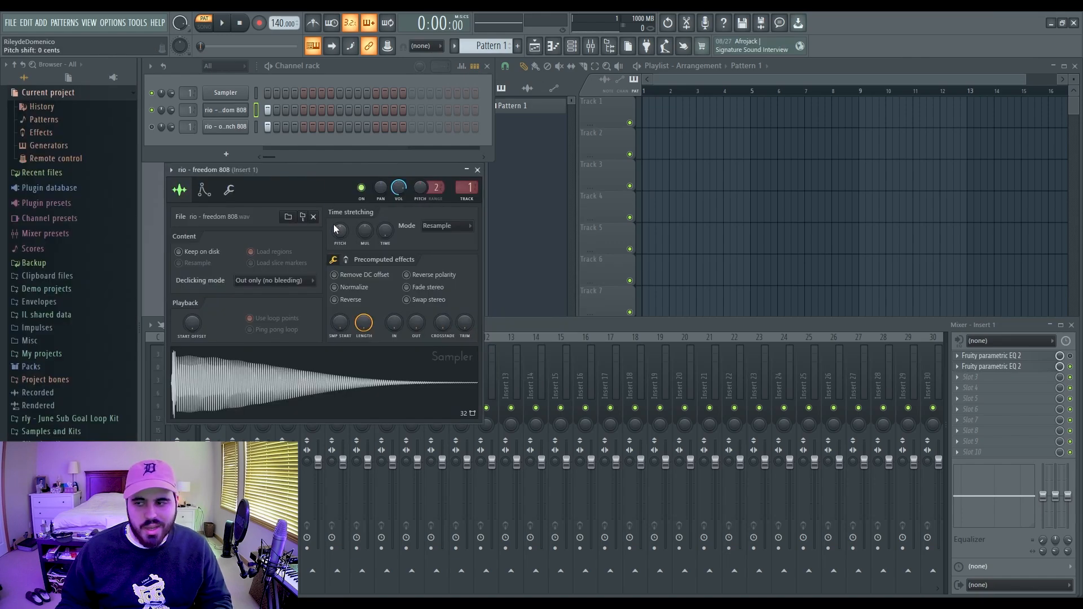
- Enable Clip and raise Boost in the precomputed effects of the rio - freedom 808 sampler
left_click(348, 260)
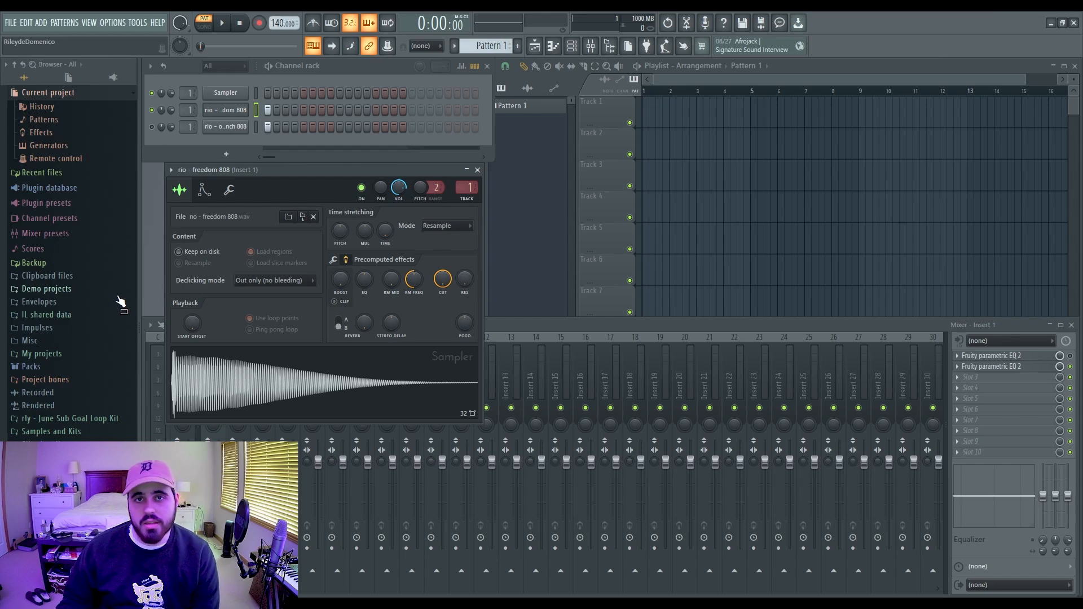
left_click(338, 305)
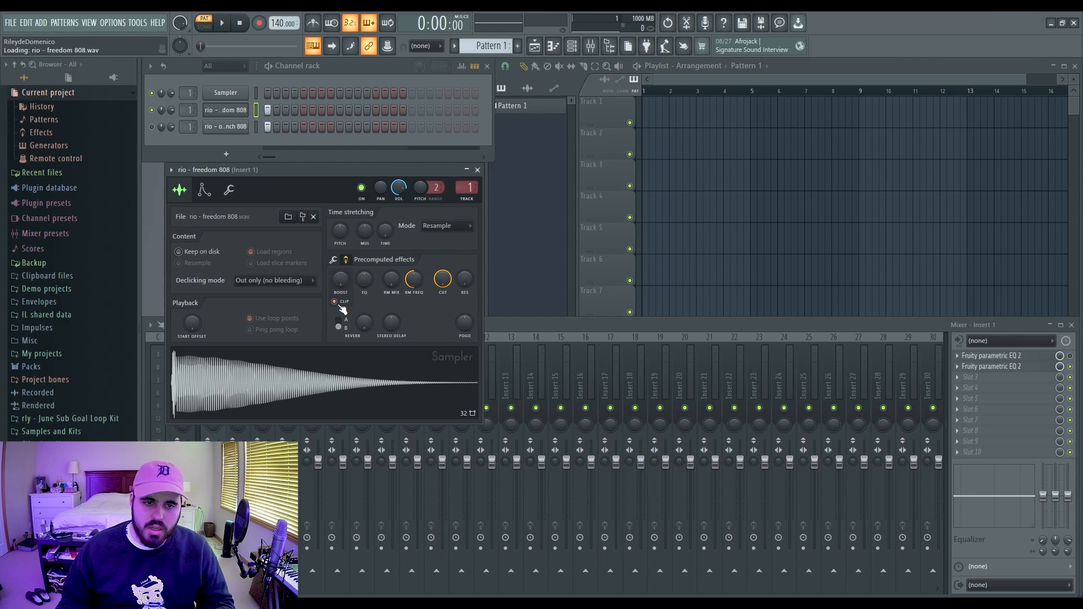
left_click_drag(340, 289, 340, 282)
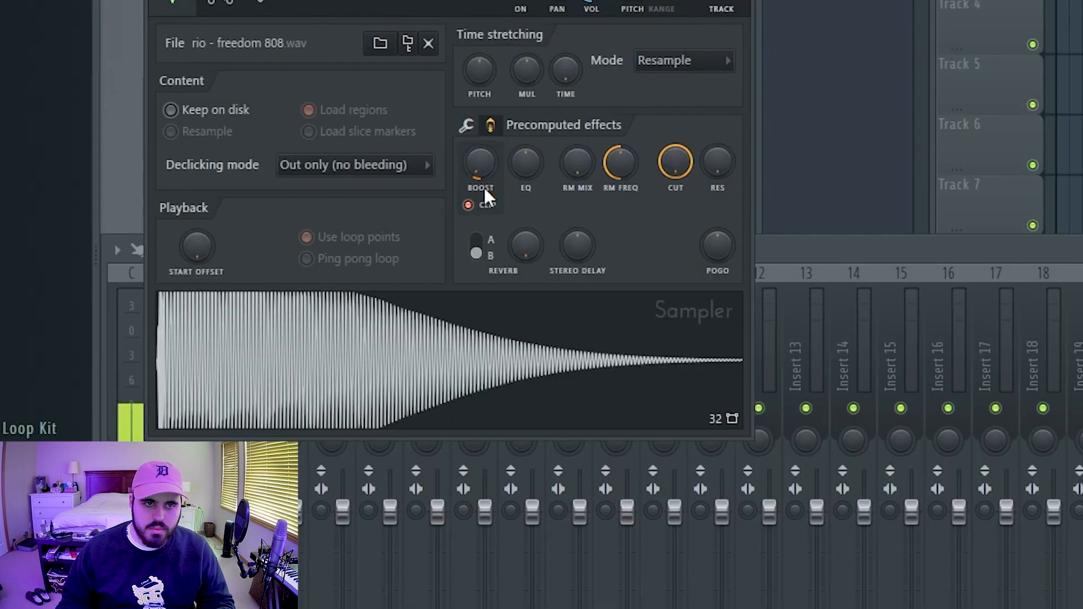
left_click_drag(483, 188, 477, 185)
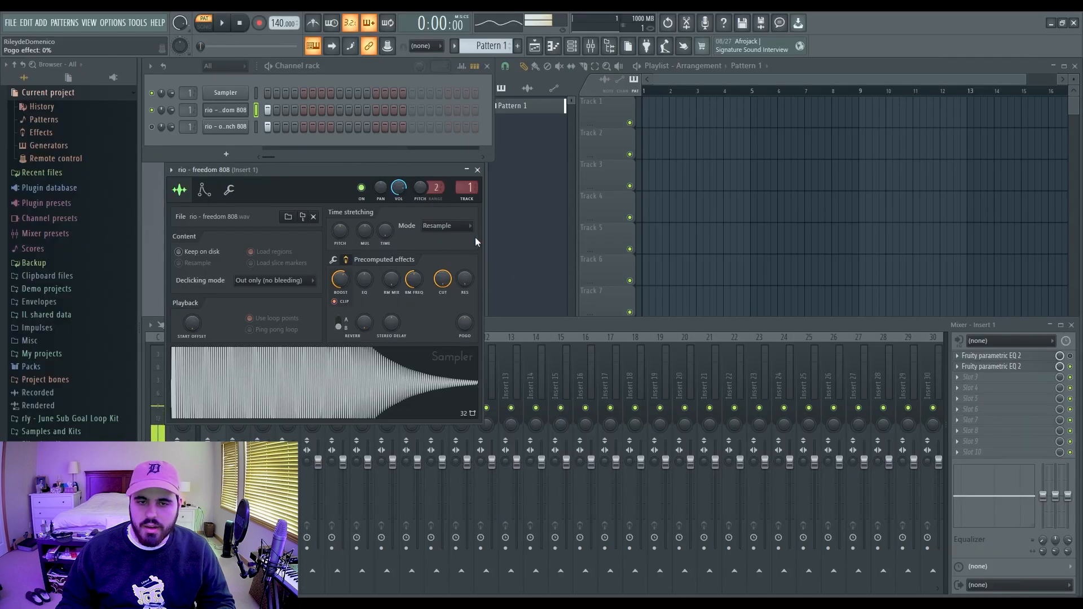
left_click(476, 170)
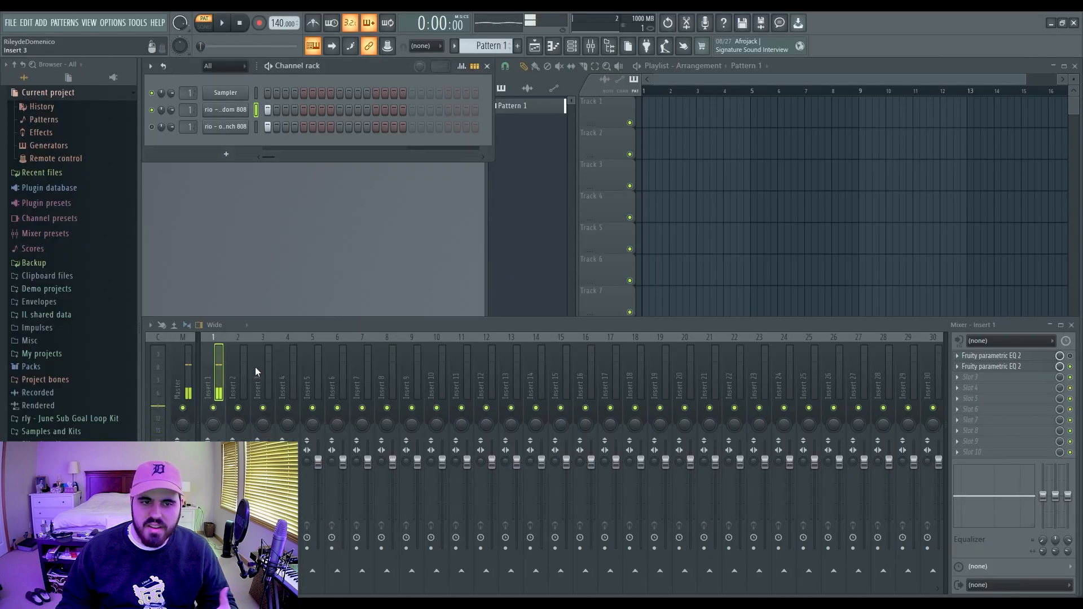
- Play the boosted freedom 808 and examine its harmonics in the second Fruity parametric EQ 2 on Insert 1
left_click(993, 366)
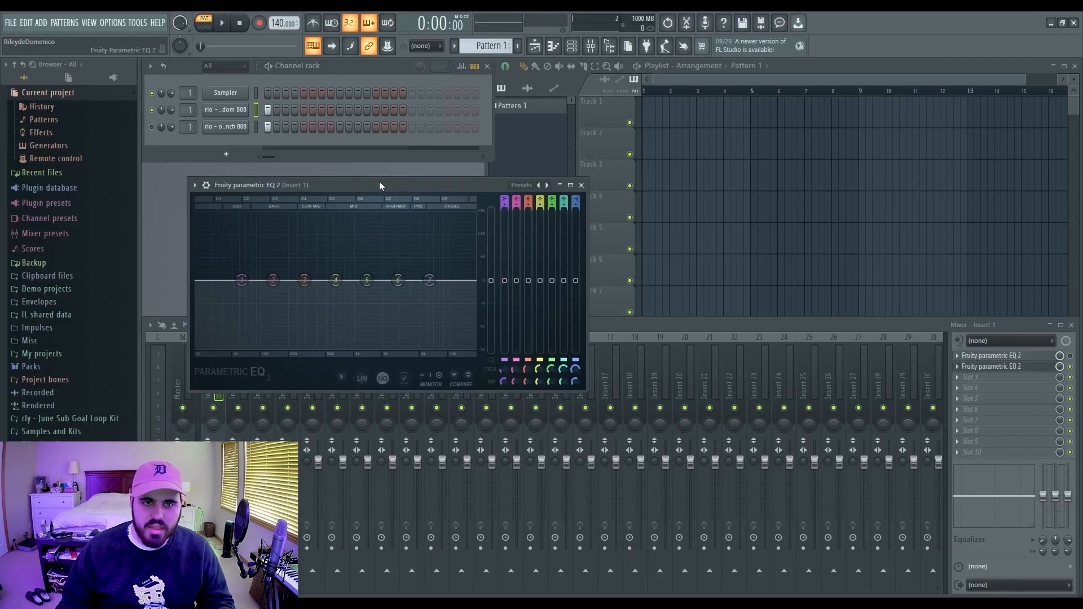
left_click_drag(386, 168, 377, 168)
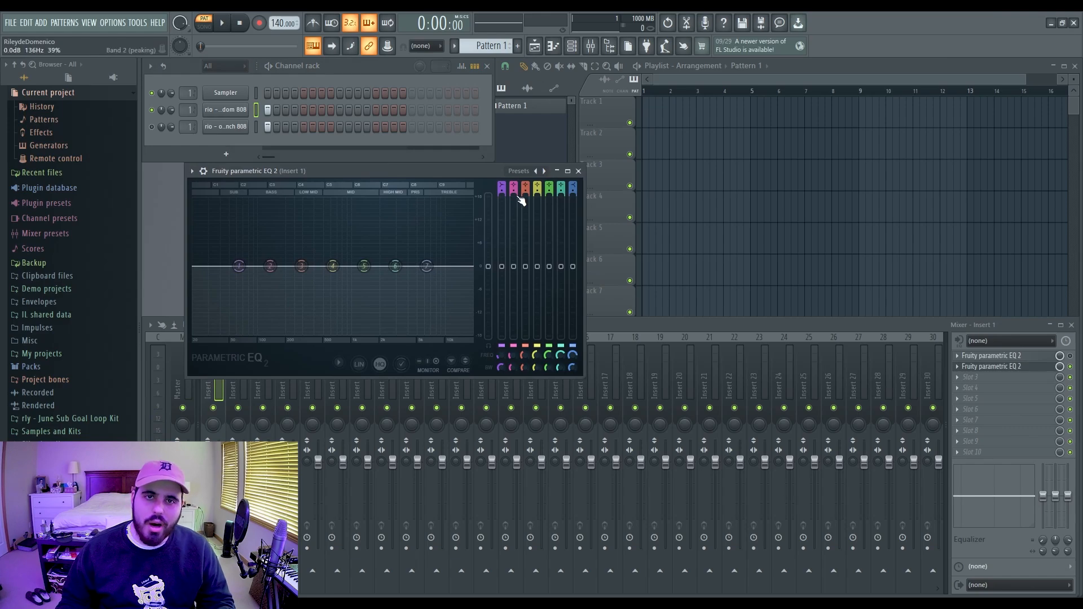
key("space")
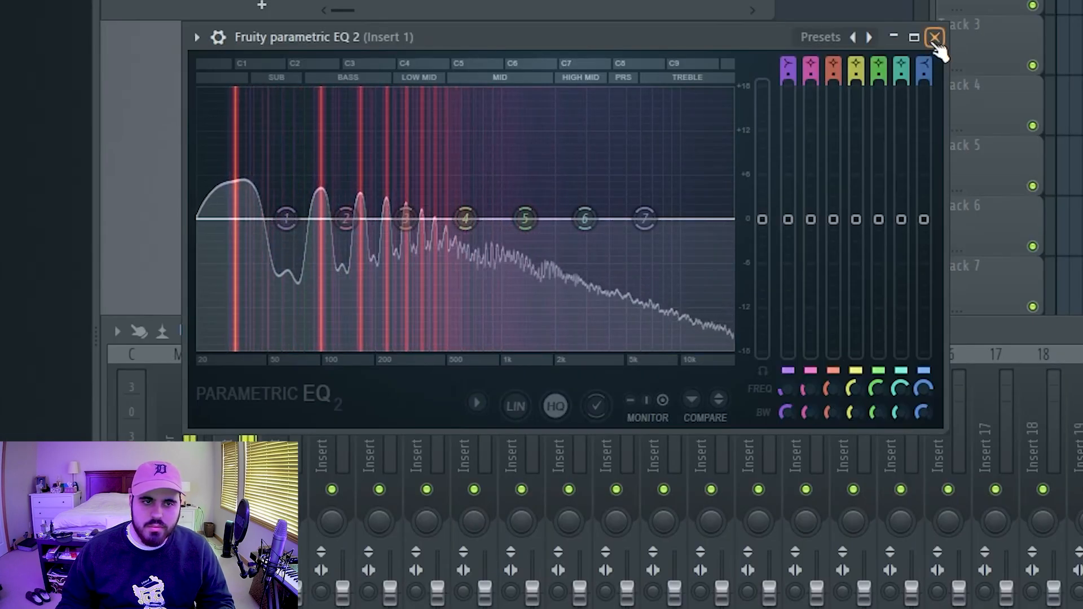
left_click(935, 37)
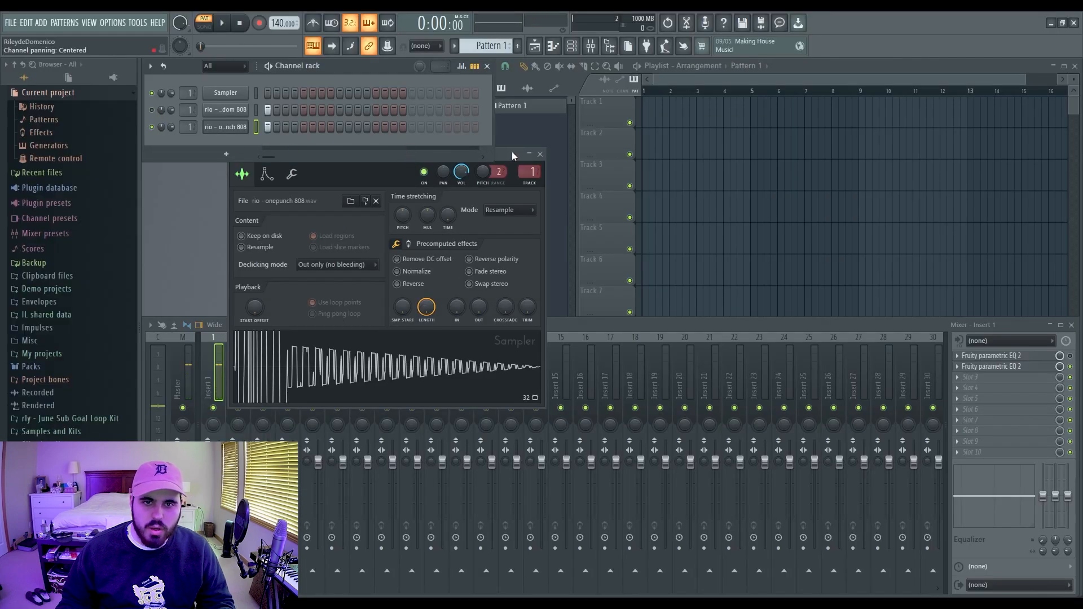
- Raise Boost in the precomputed effects of the rio - onepunch 808 sampler
left_click(512, 155)
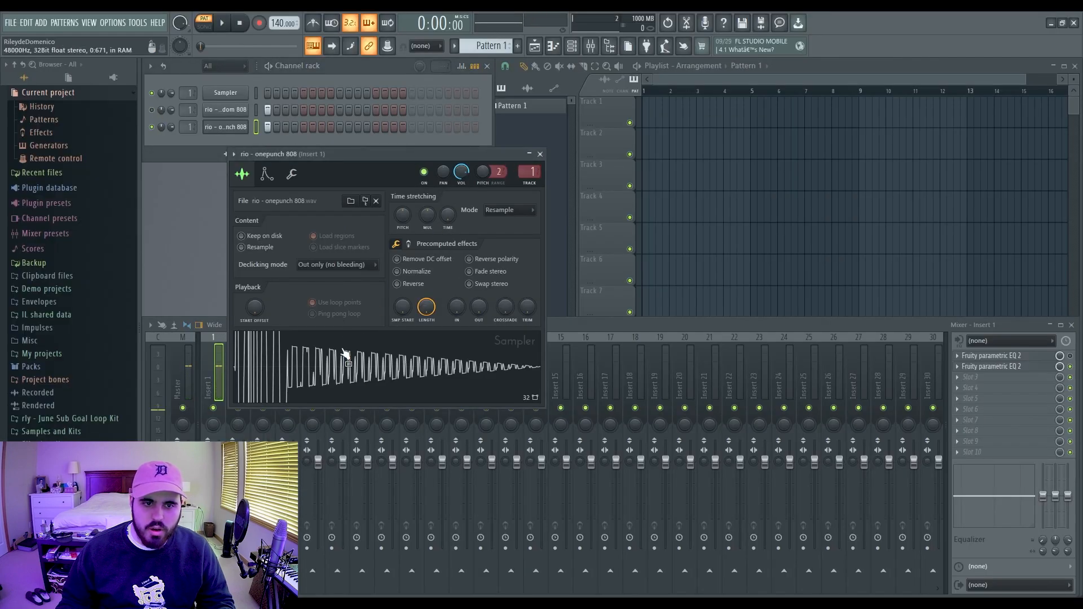
left_click(409, 244)
left_click_drag(404, 276, 403, 257)
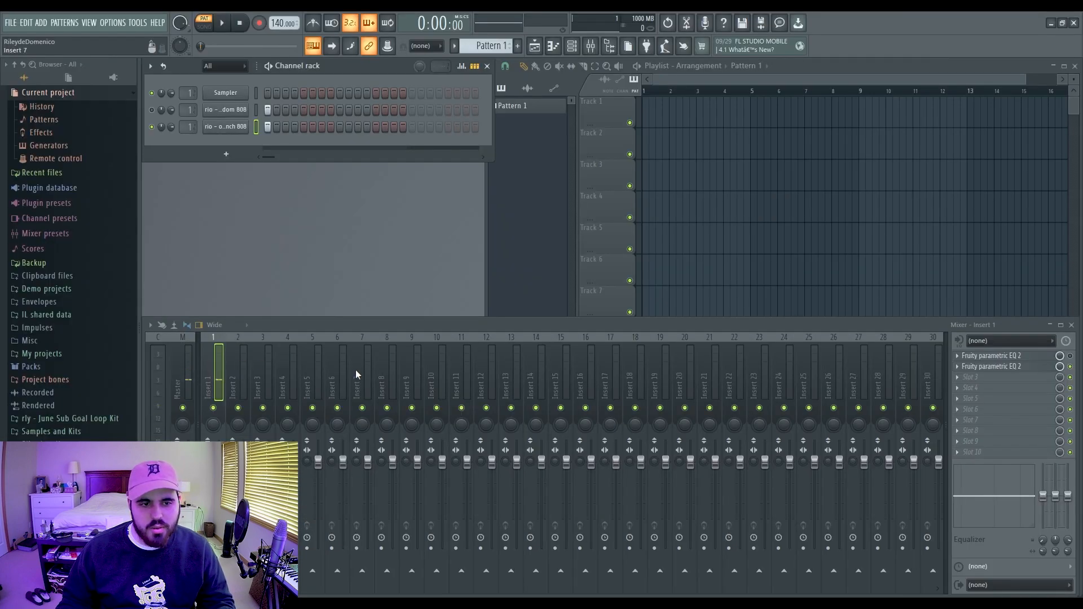
- Play the onepunch 808 and examine its frequency spectrum in the second equalizer on Insert 1
left_click(996, 366)
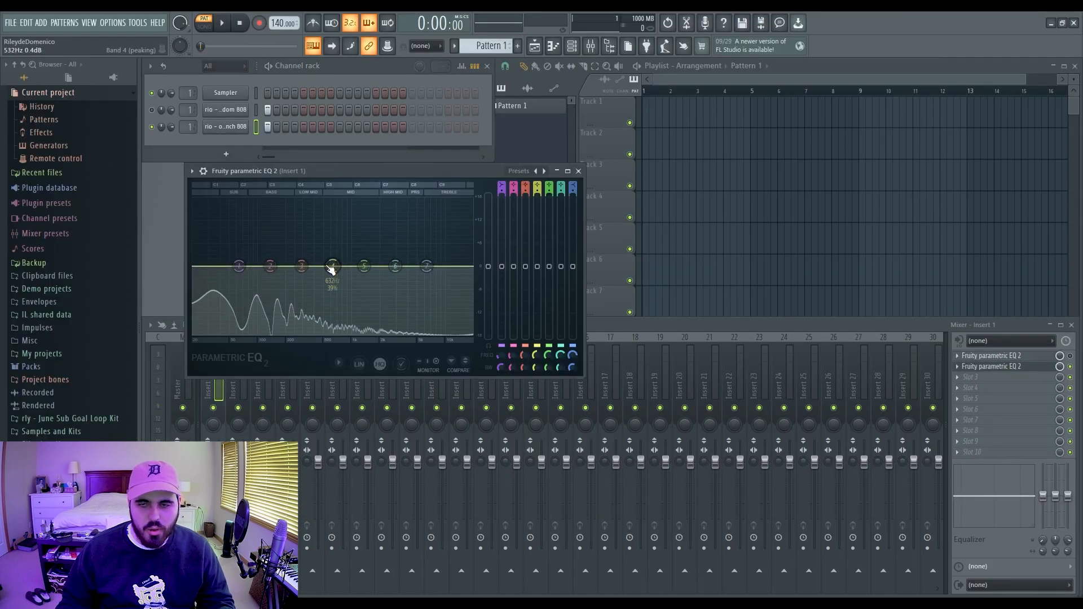
key("space")
key("space")
left_click(578, 171)
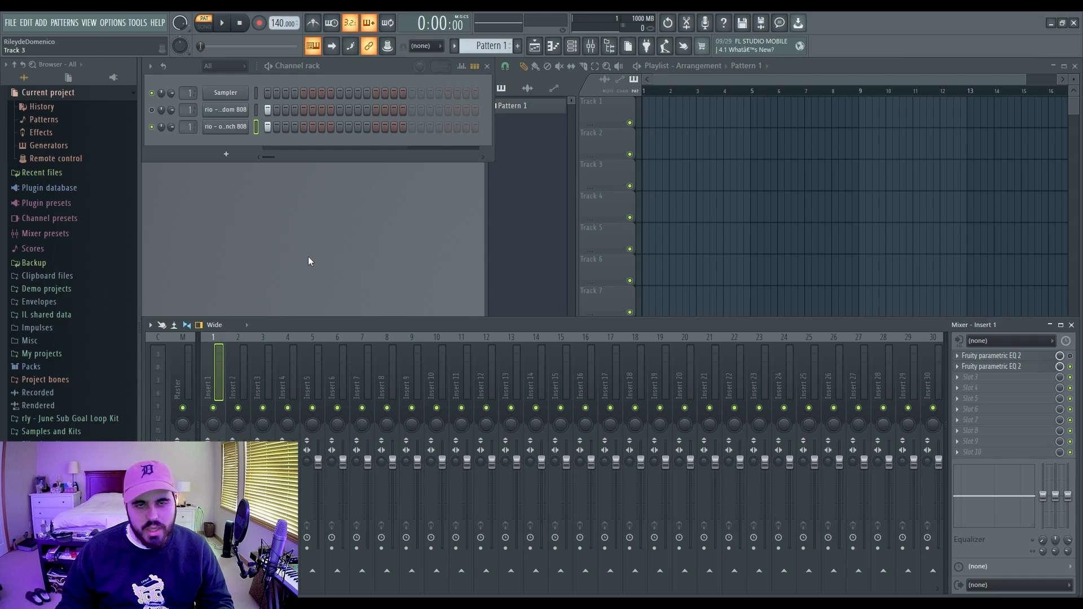
- Mute both 808 channels and place a hit on the first step of the rio - clip kick channel
left_click(153, 110)
left_click(152, 127)
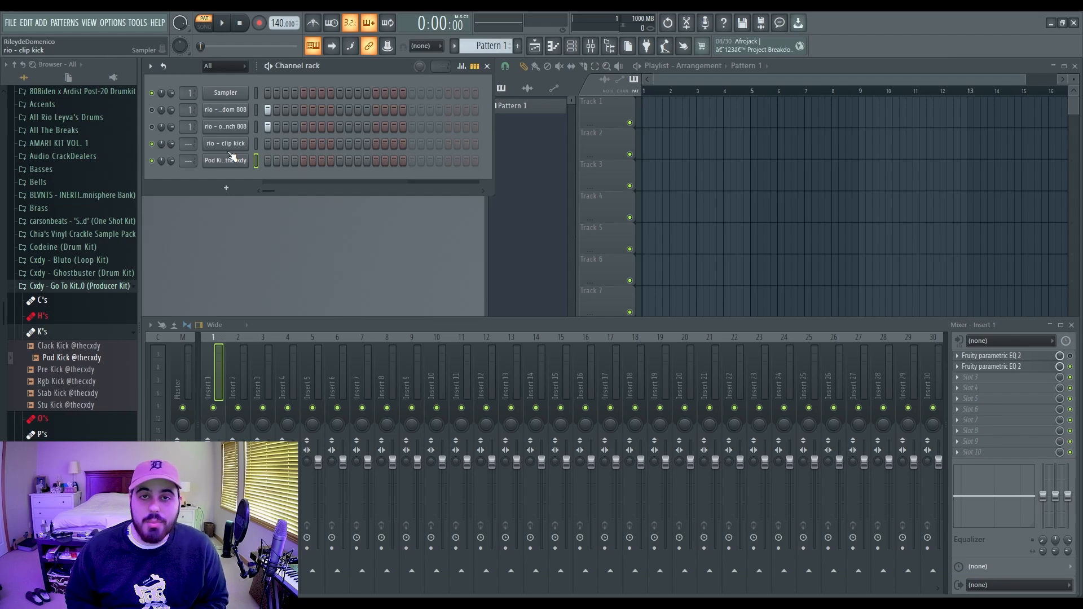
left_click(268, 143)
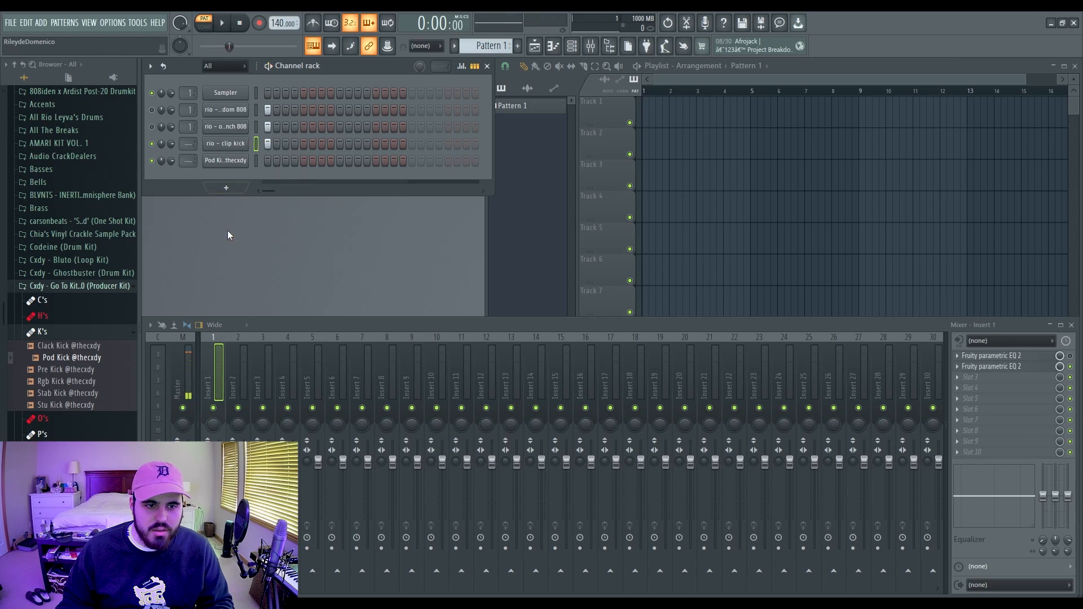
- Route the rio - clip kick to mixer track 1, where the second EQ is bypassed and Fruity soft clipper loaded in slot 3
left_click_drag(188, 144, 187, 139)
left_click(1070, 367)
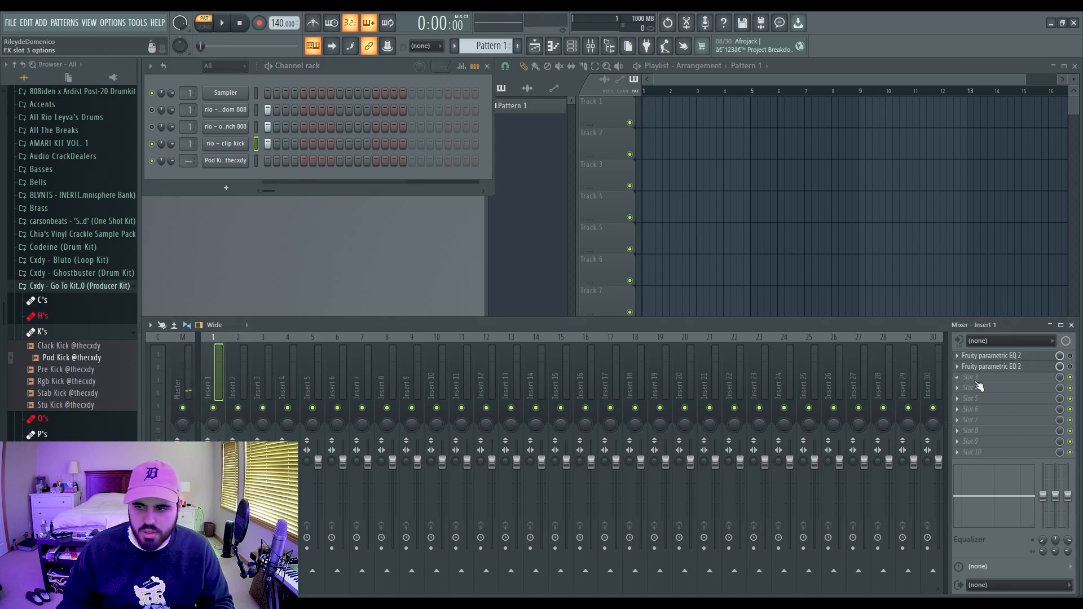
left_click(764, 451)
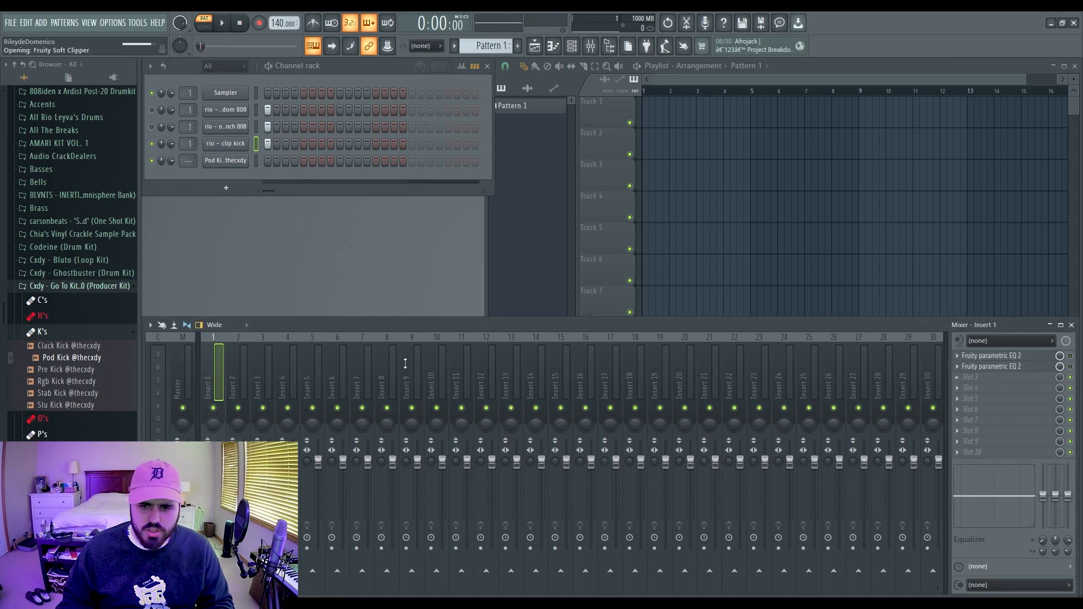
- Turn up the EQ in the precomputed effects of the rio - clip kick sampler, leaving only the soft clipper open
left_click(217, 144)
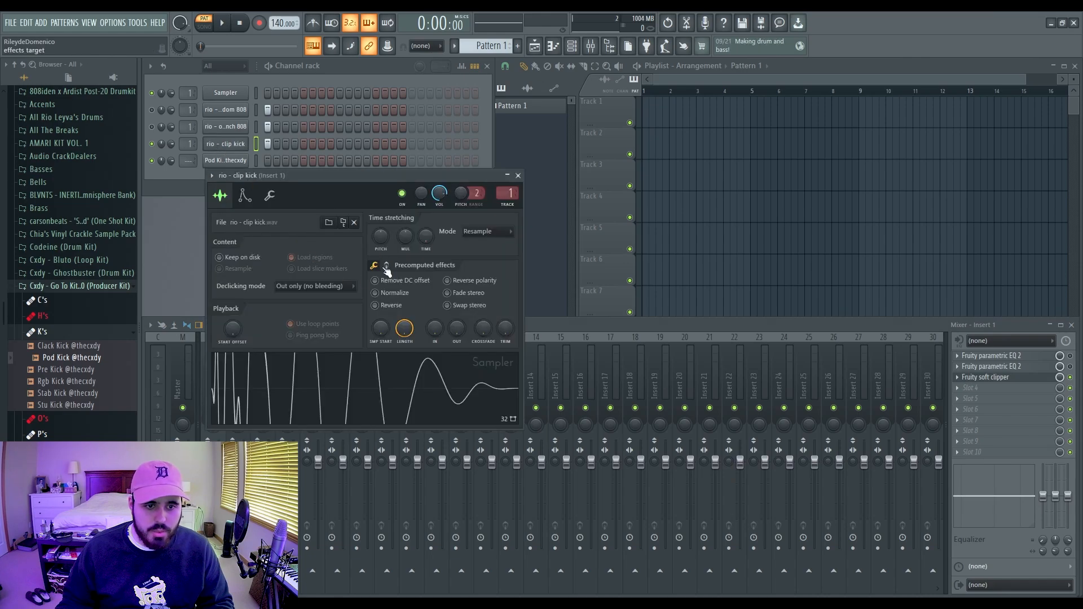
left_click_drag(405, 284, 404, 258)
key("Escape")
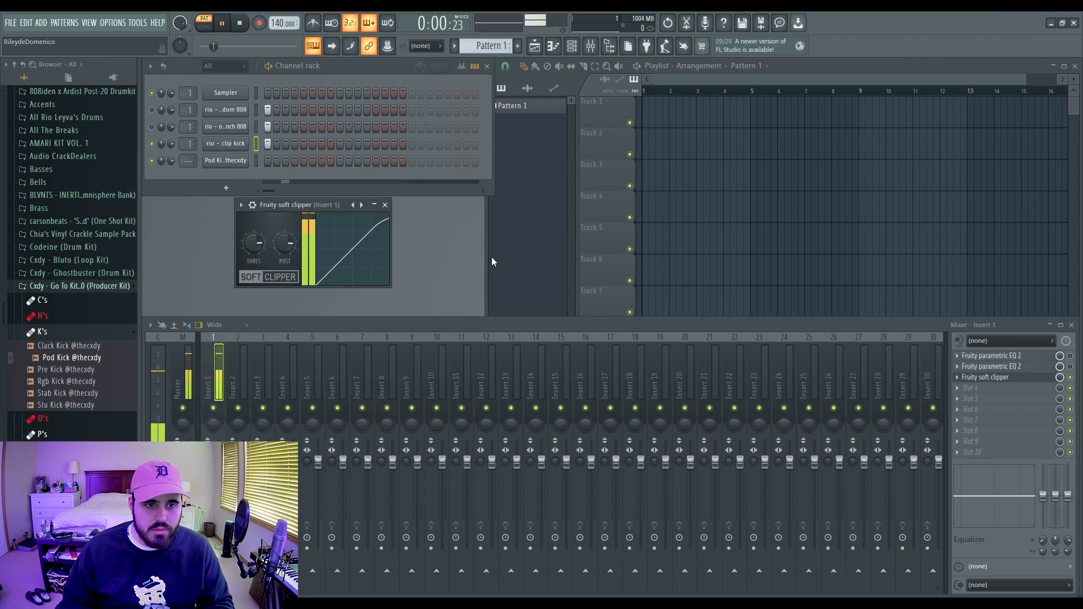
- Close the soft clipper, set the rio - clip kick channel volume to 64%, and play the pattern
left_click(385, 207)
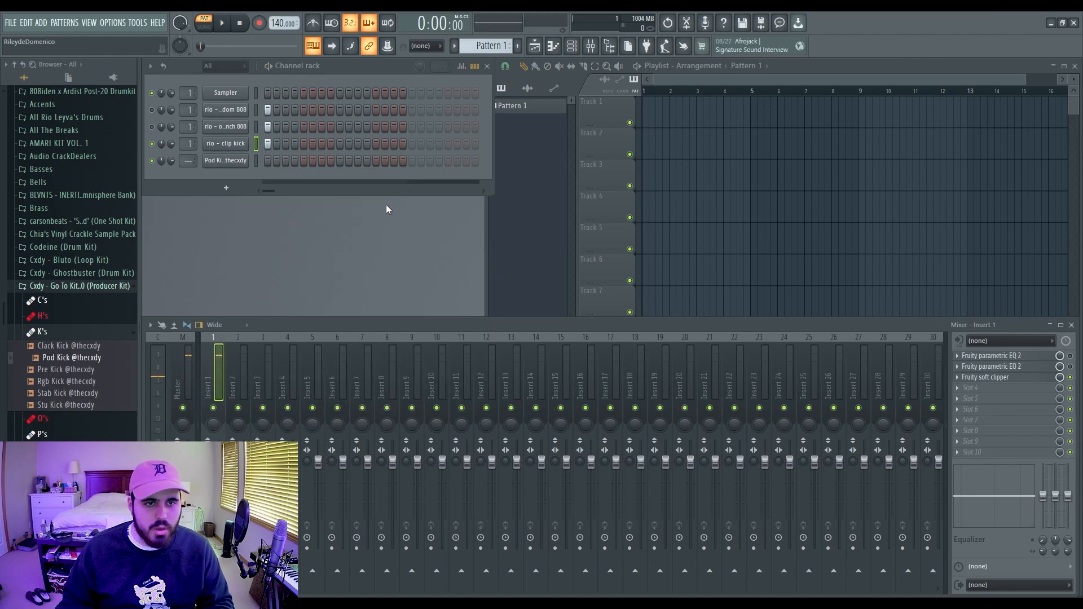
left_click_drag(171, 144, 171, 148)
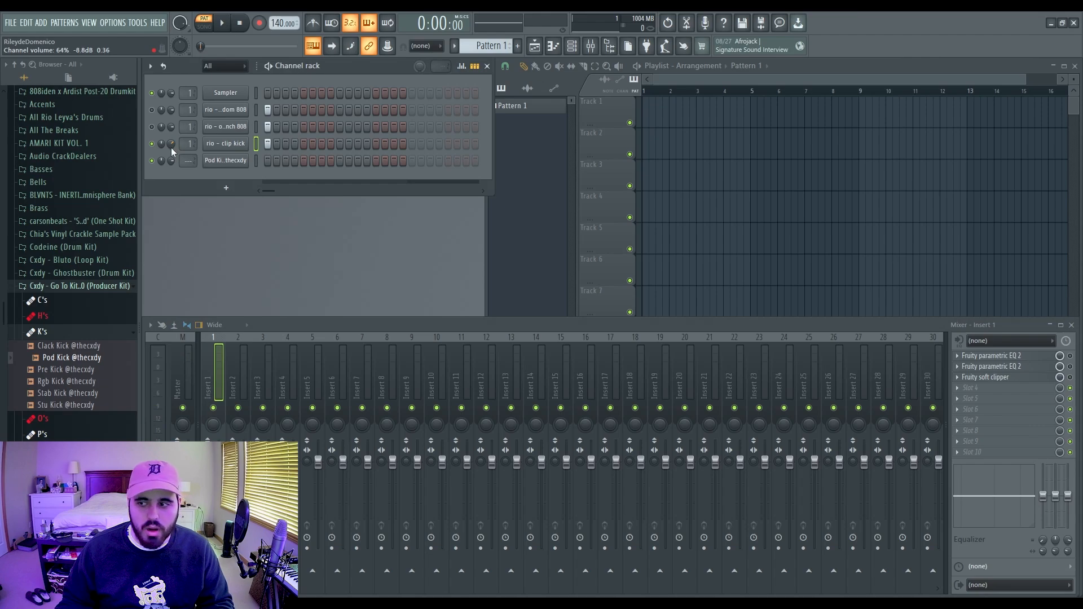
key("space")
key("space")
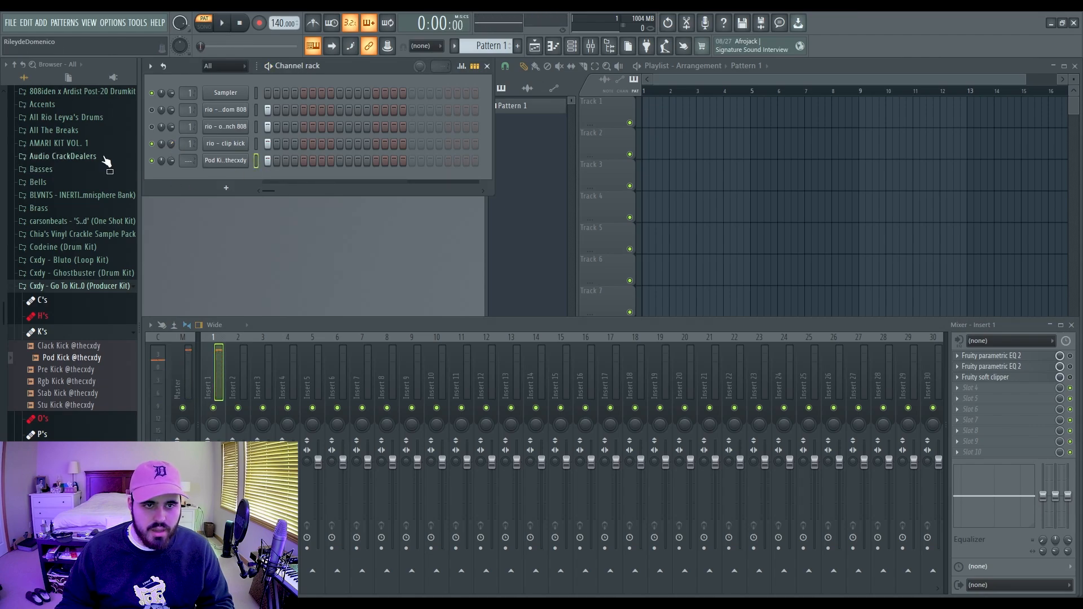
- Route the Pod Kick channel to mixer track 1 and inspect its sampler waveform
left_click_drag(189, 161, 190, 158)
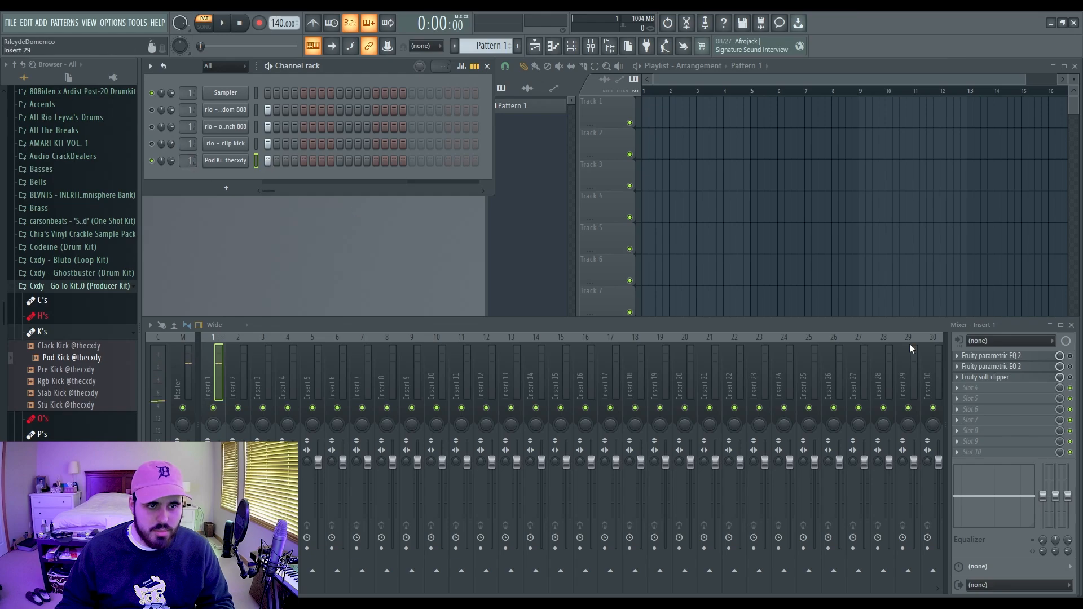
left_click(246, 163)
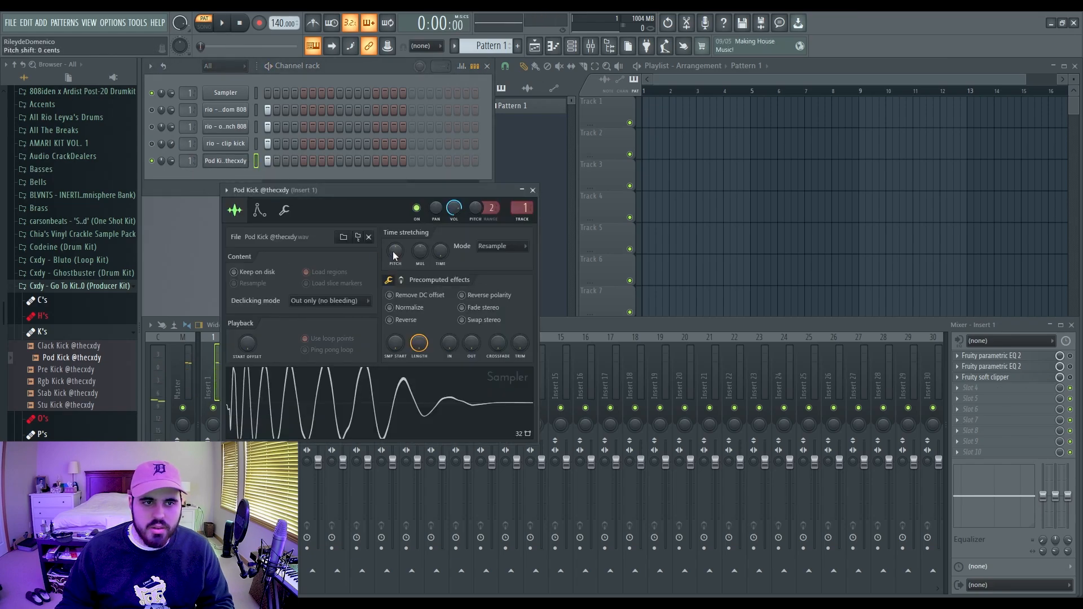
left_click(533, 190)
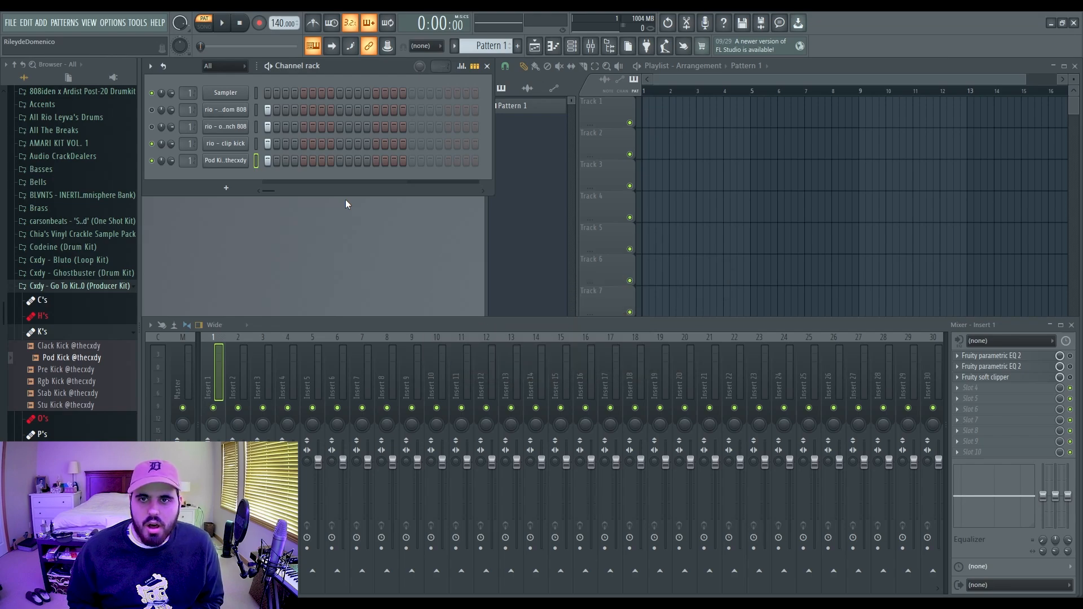
- Compare the sampler waveforms of the rio - clip kick and the Pod Kick
left_click(226, 143)
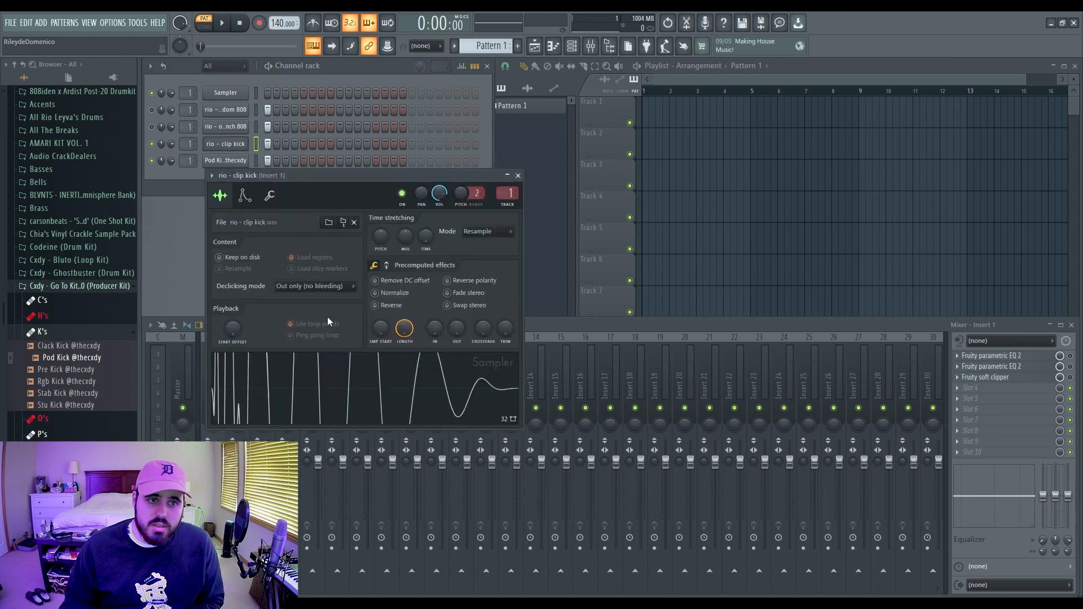
left_click(518, 176)
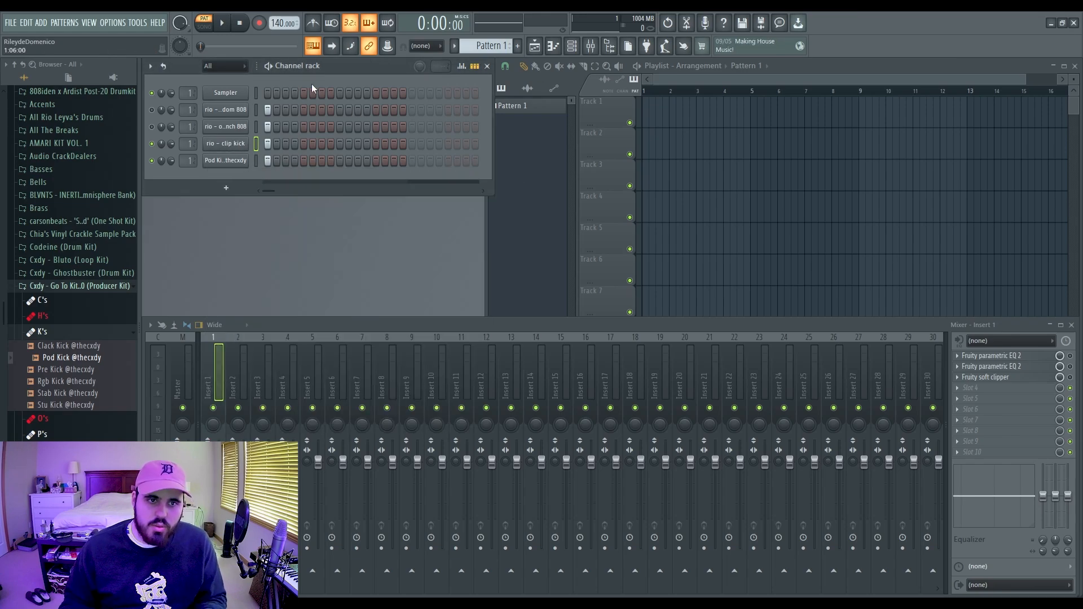
left_click(225, 160)
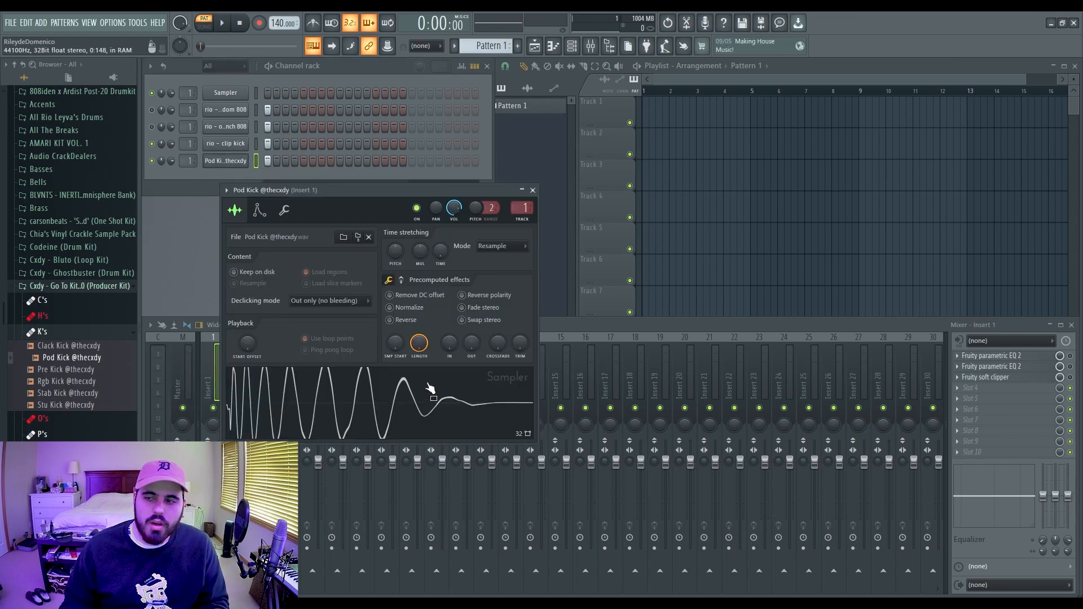
left_click(532, 190)
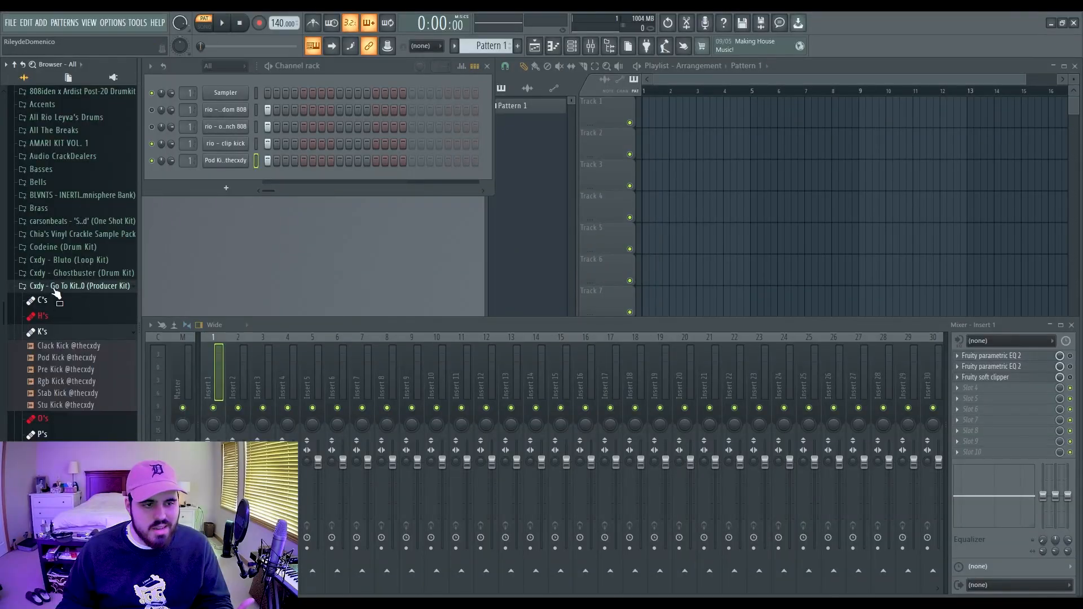
- Load rio - molly clap from the claps folder of All Rio Leyva's Drums as a new channel and route it to mixer track 1
scroll(82, 271, "up", 10)
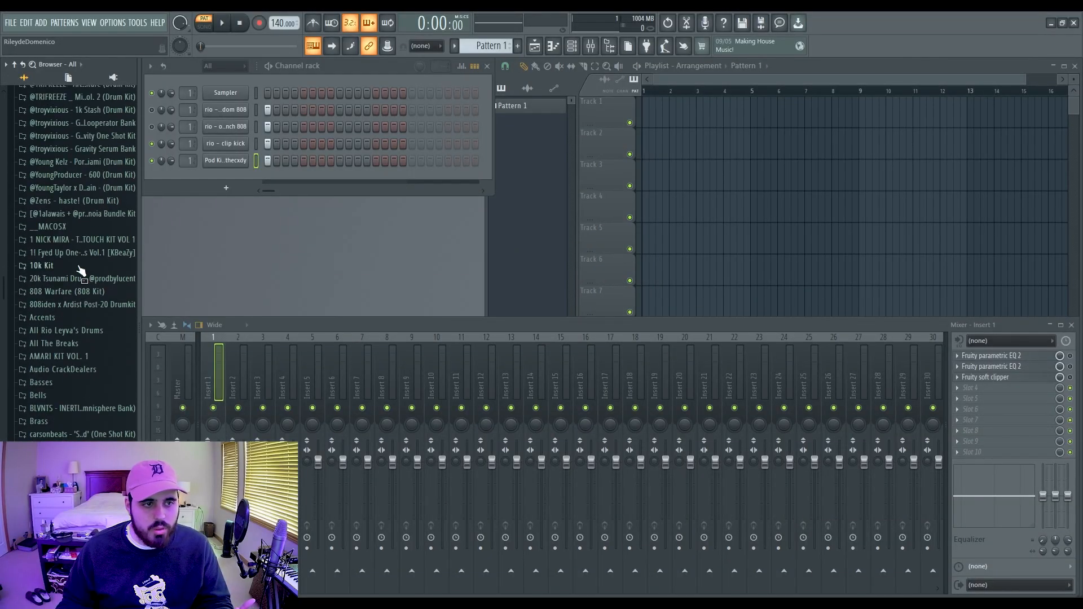
left_click(80, 331)
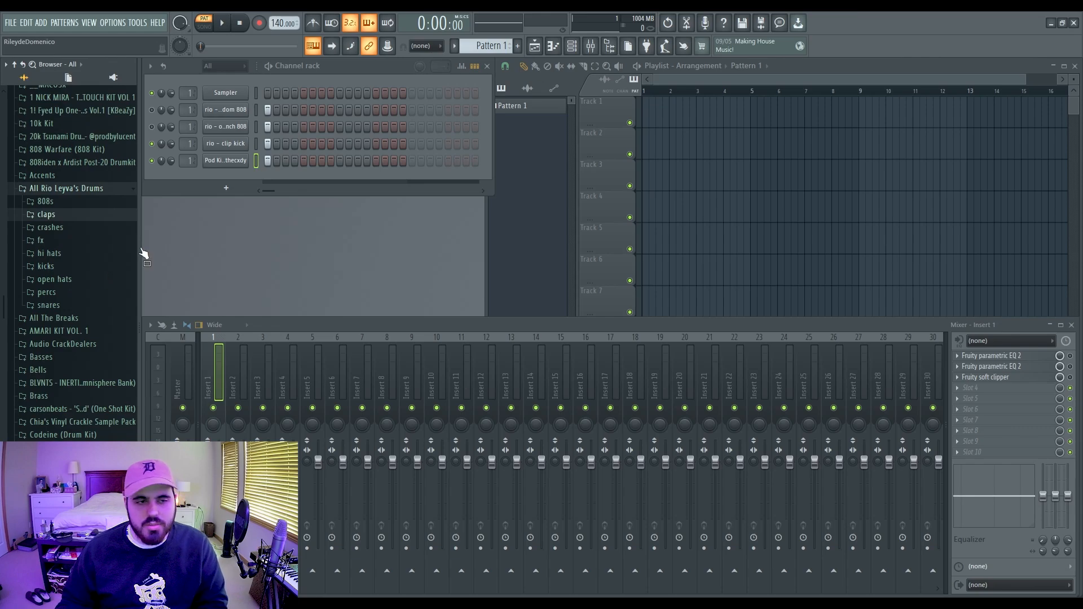
left_click(34, 217)
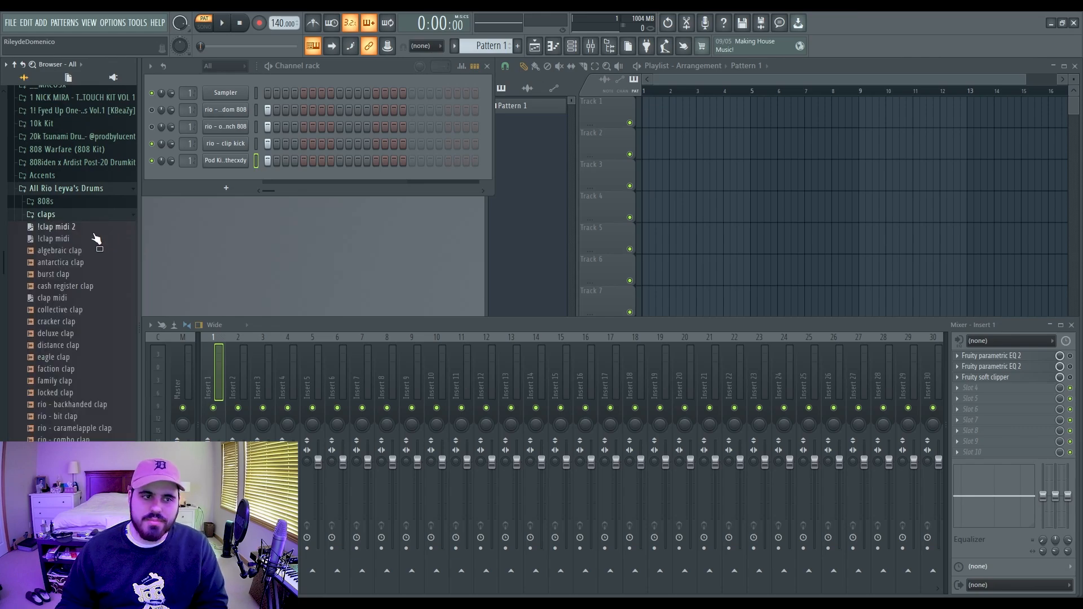
scroll(90, 265, "down", 4)
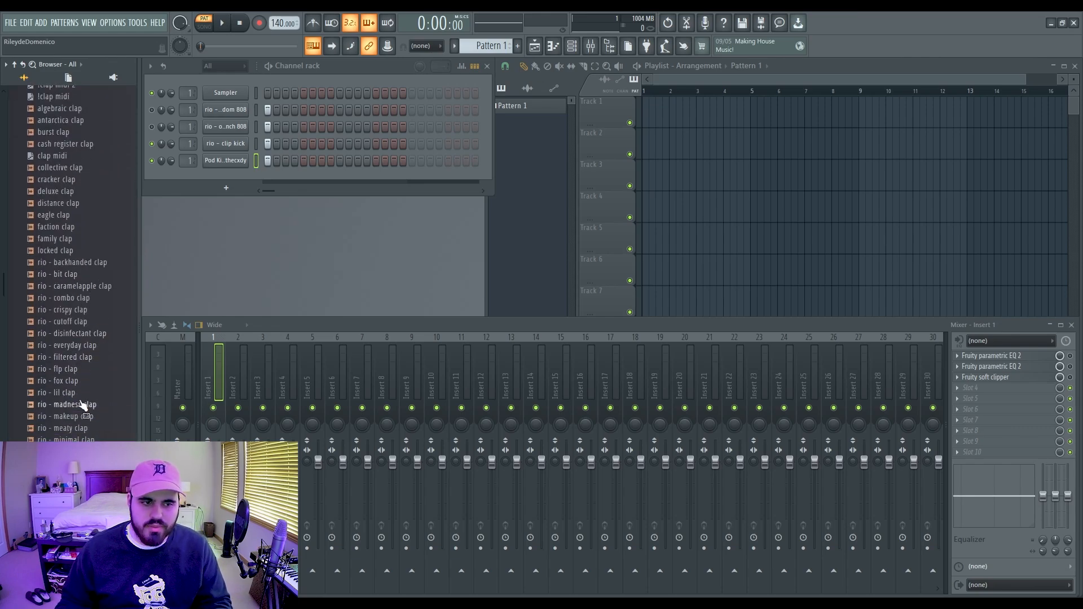
left_click(412, 396)
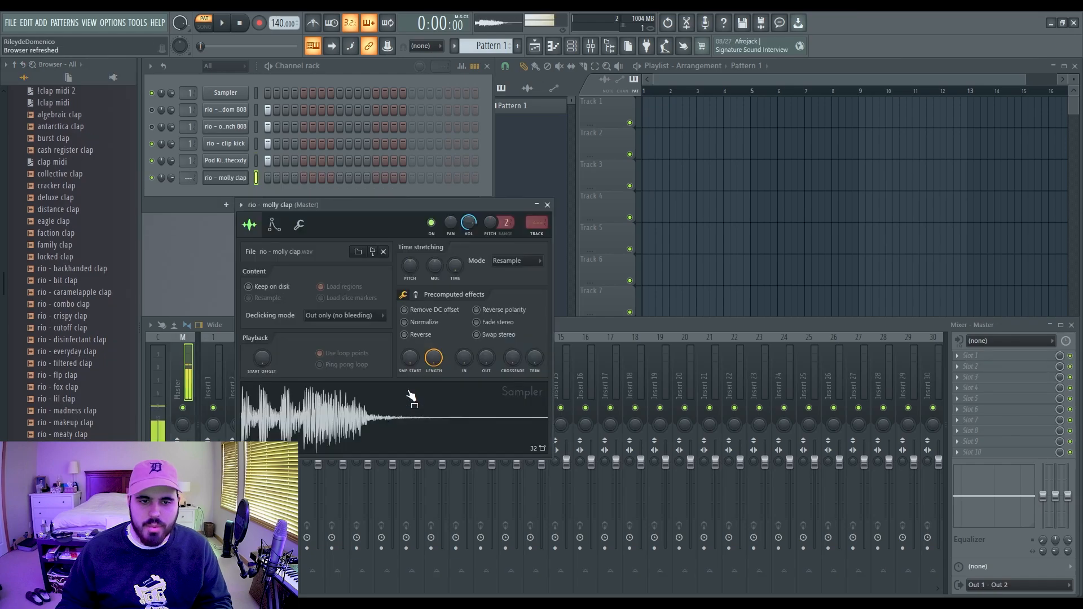
key("Escape")
left_click_drag(188, 178, 189, 171)
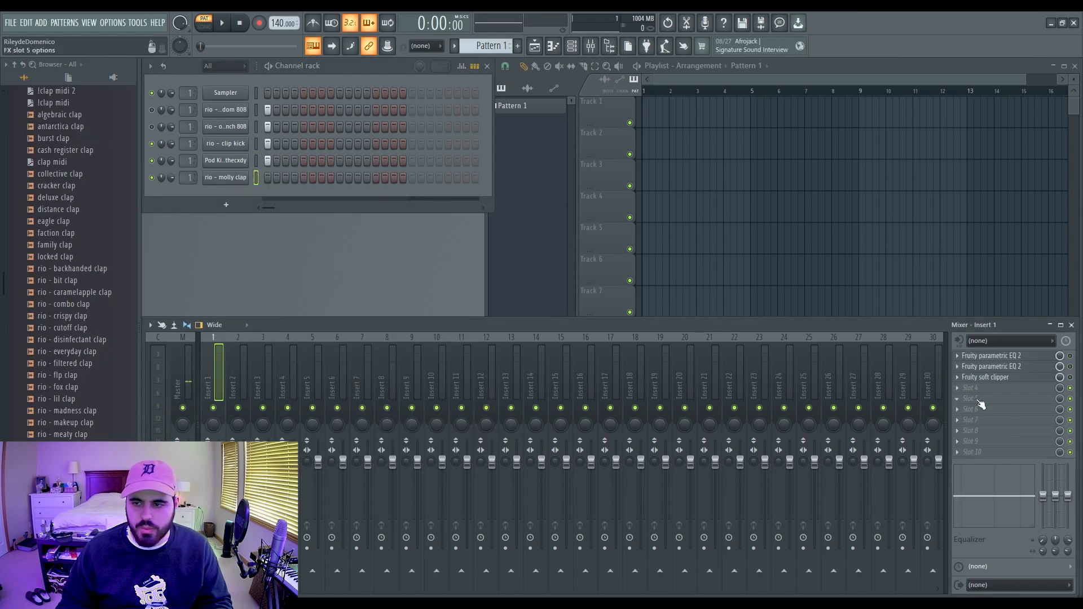
- Add Fruity parametric EQ 2 in slot 5 of Insert 1 and move its band 6 to 6521 Hz
left_click(827, 419)
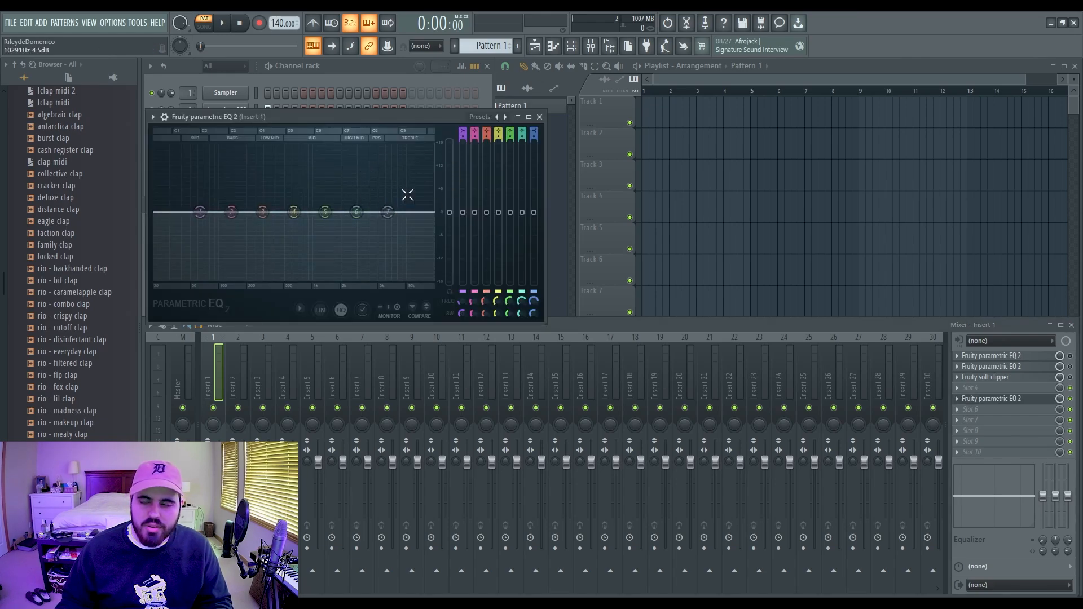
left_click_drag(357, 212, 389, 180)
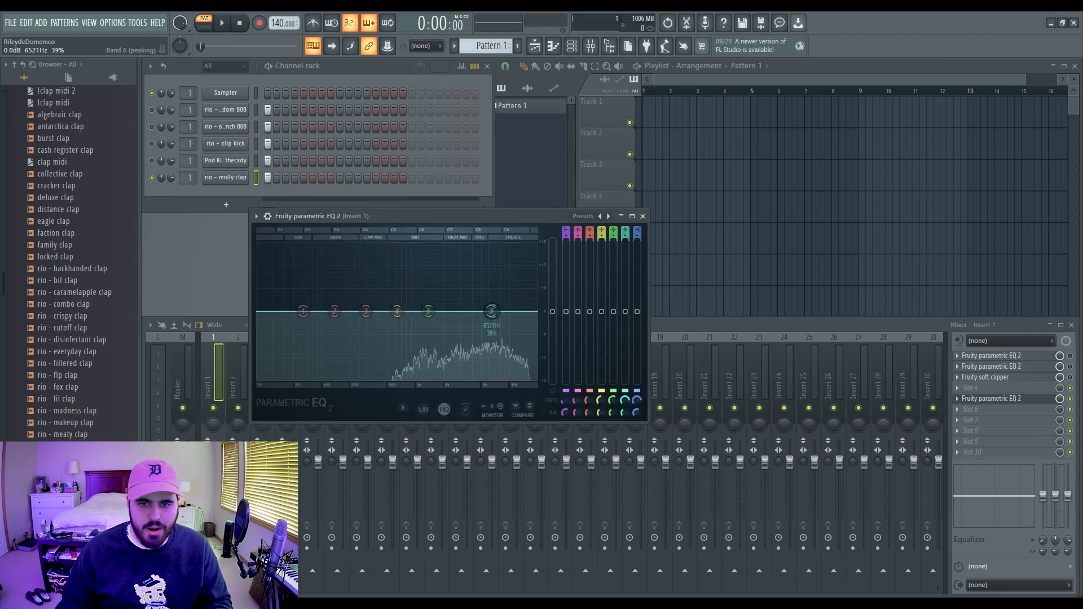
- Try a midrange boost with EQ band 5 on the playing clap, reset the band to flat, and close the equalizer
left_click_drag(428, 311, 427, 288)
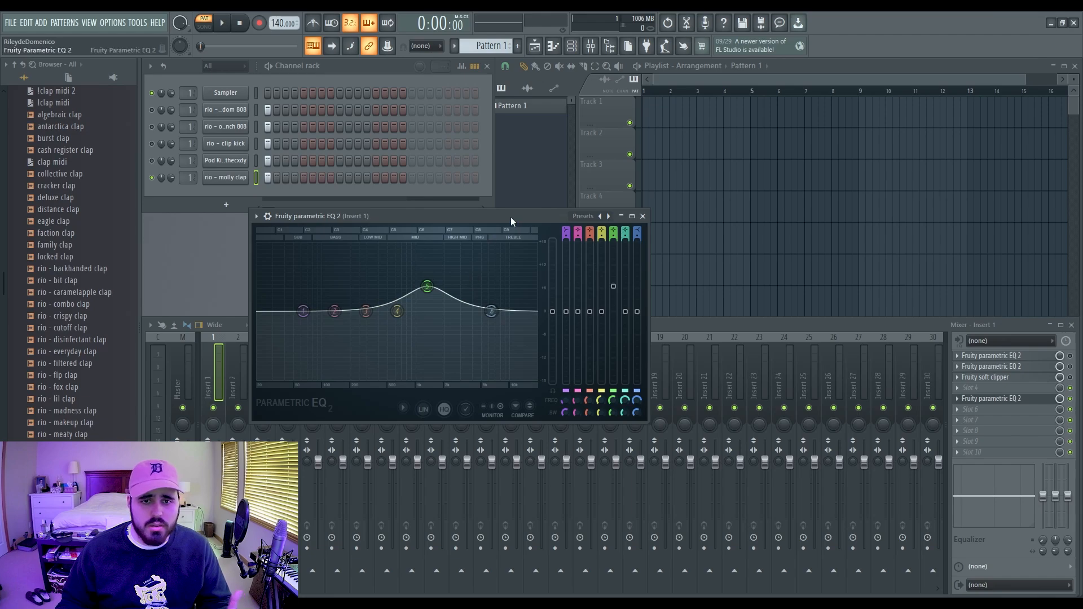
left_click_drag(509, 216, 407, 225)
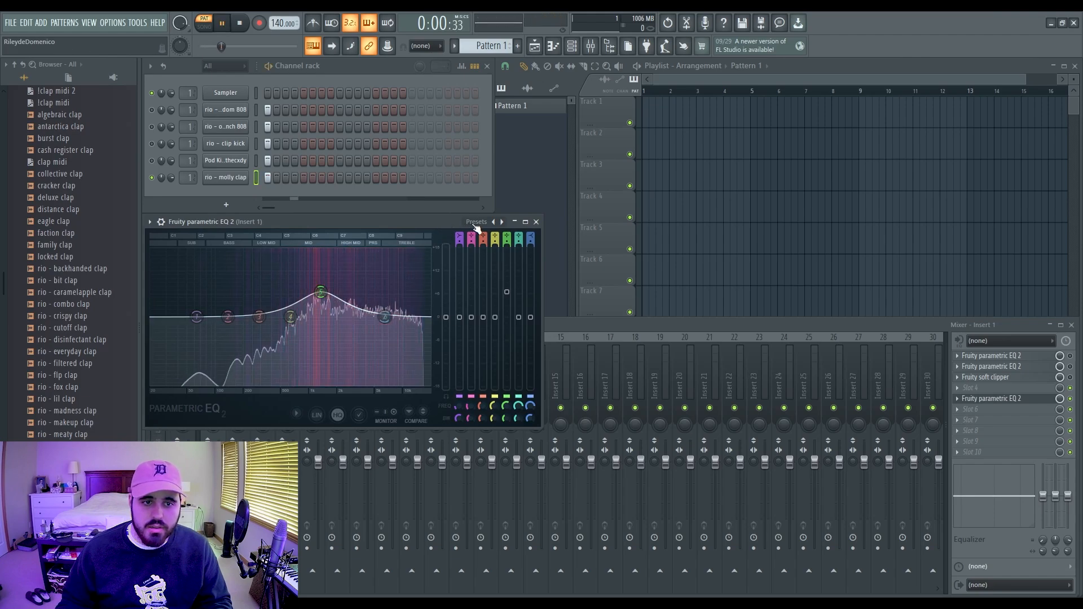
left_click_drag(508, 301, 509, 321)
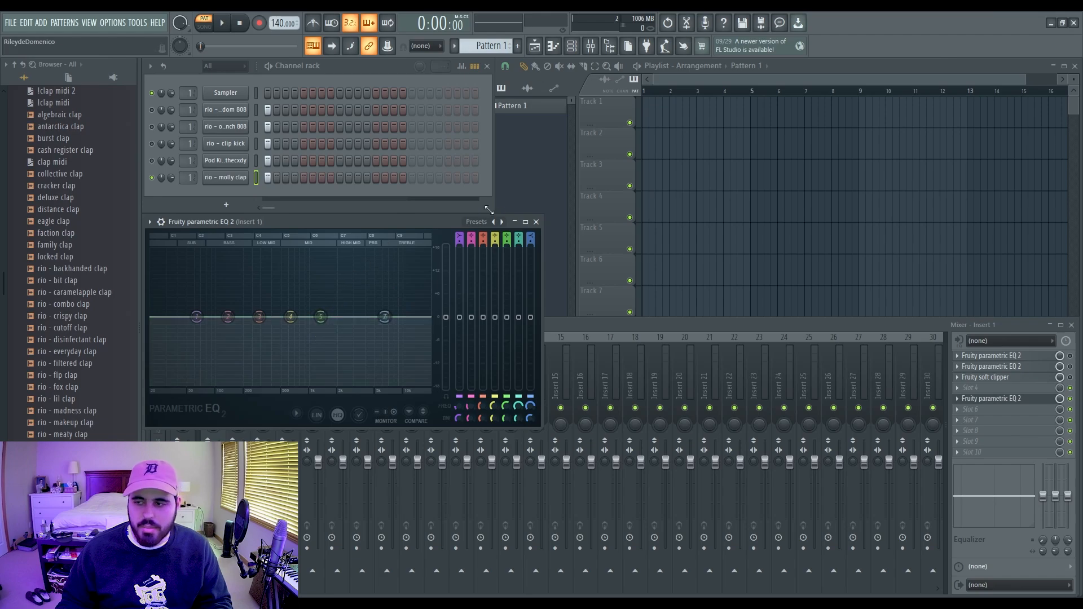
left_click(534, 222)
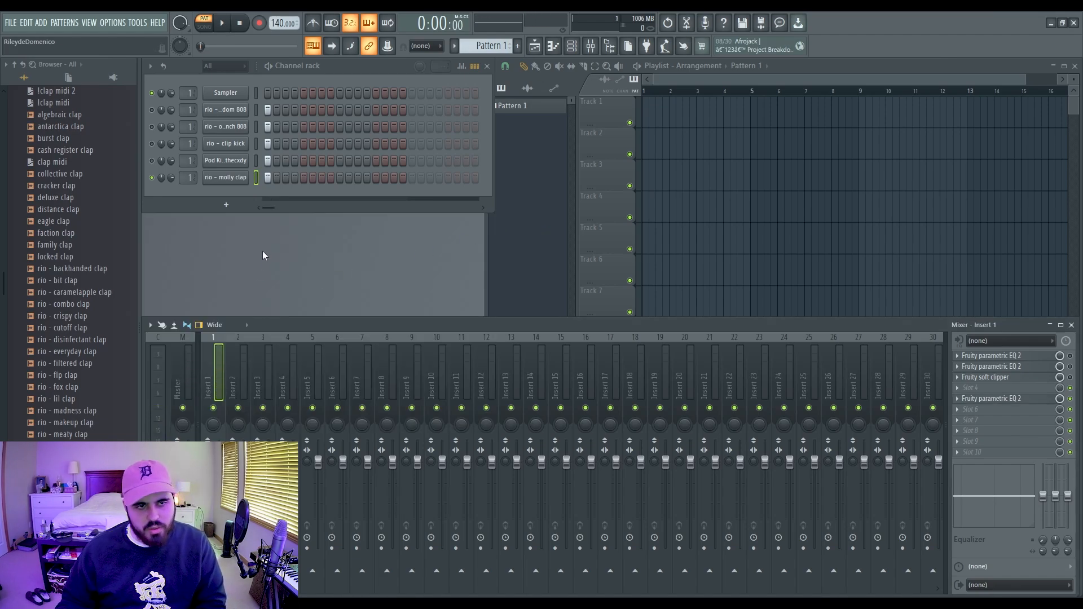
- Try a quick fade-out on the rio - escape hi hat sample, then reset it and audition the hat both ways
scroll(70, 245, "up", 5)
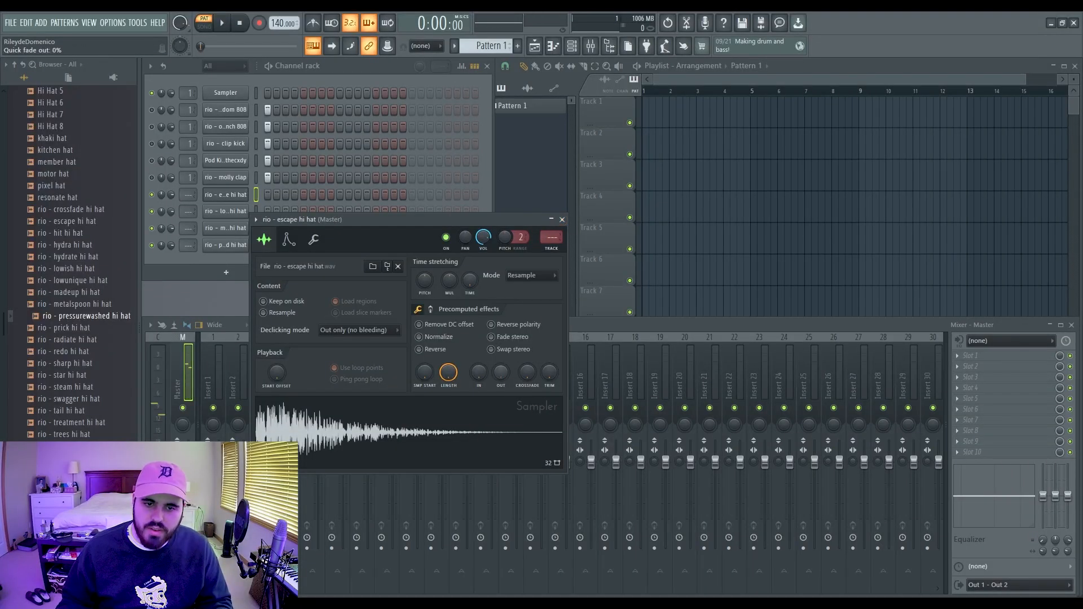
mouse_move(501, 373)
left_mouse_down()
mouse_move(501, 361)
mouse_move(505, 380)
left_mouse_up()
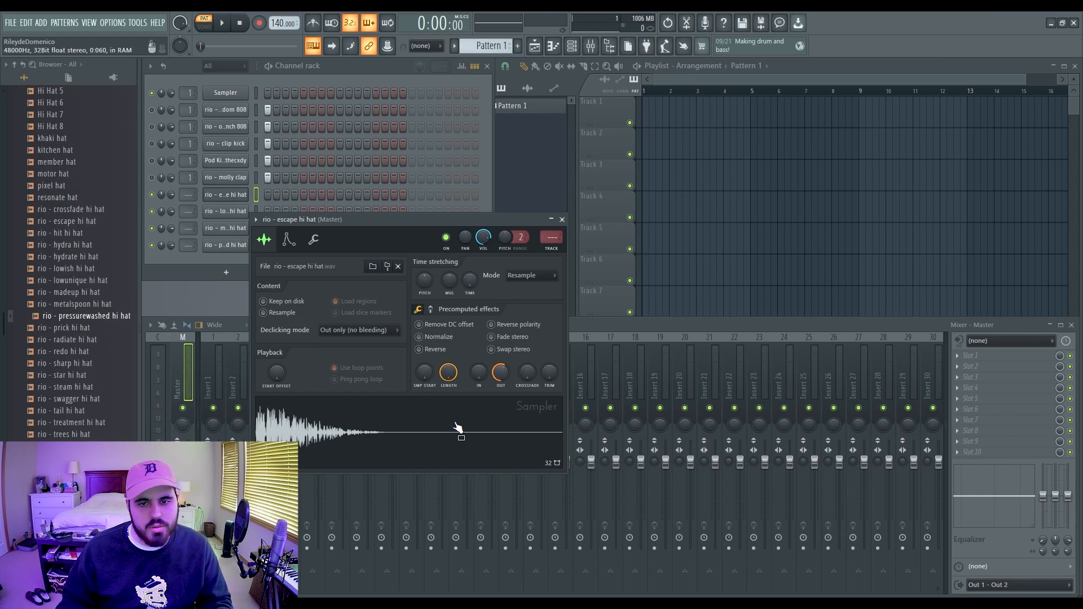
left_click(437, 432)
left_click(436, 432)
left_click(499, 373, "alt")
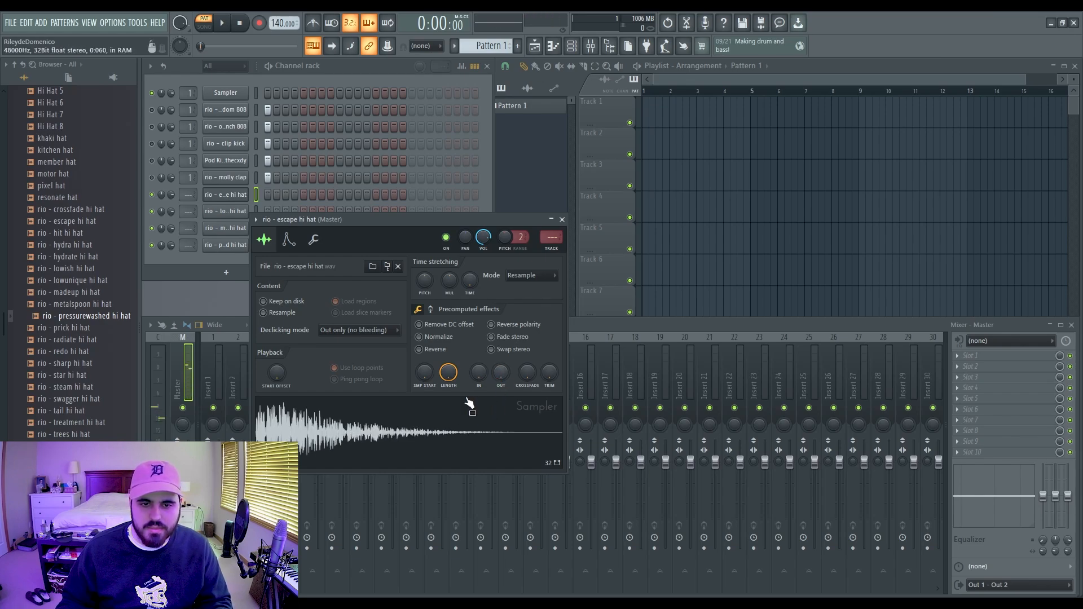
left_click(460, 409)
left_click(460, 409)
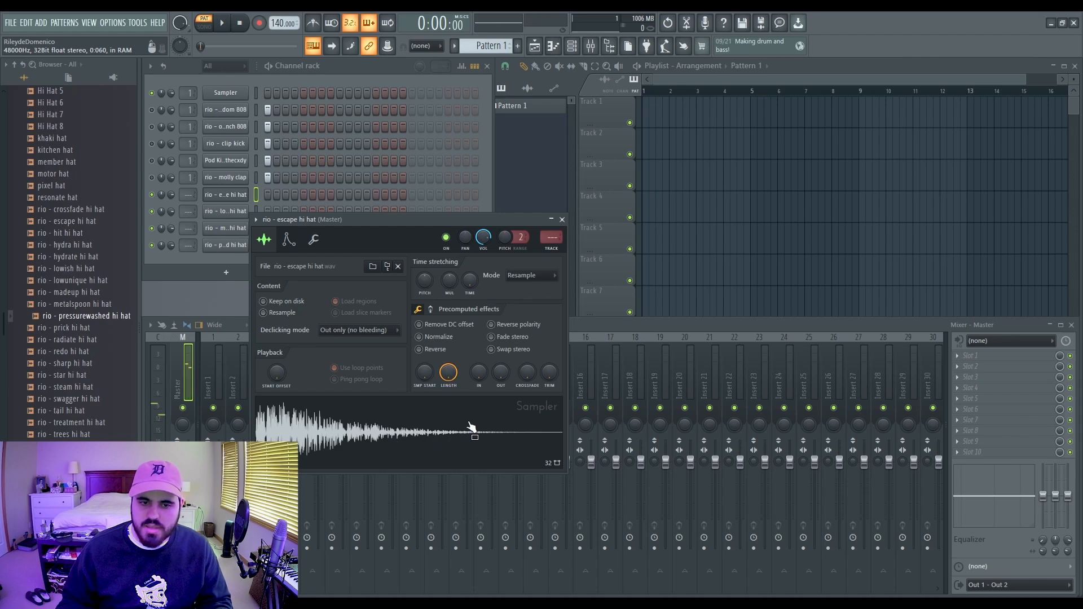
- Examine the sampler waveforms of the rio - lowunique hi hat and the rio - metalspoon hi hat
left_click(565, 225)
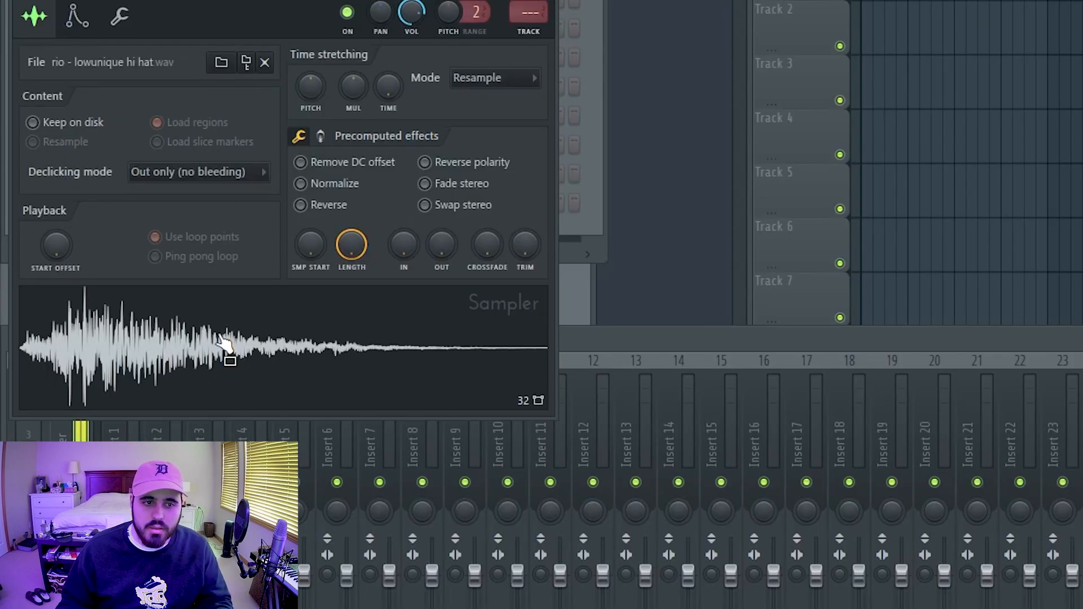
mouse_move(342, 117)
left_mouse_down()
mouse_move(417, 156)
mouse_move(462, 207)
mouse_move(506, 170)
left_mouse_up()
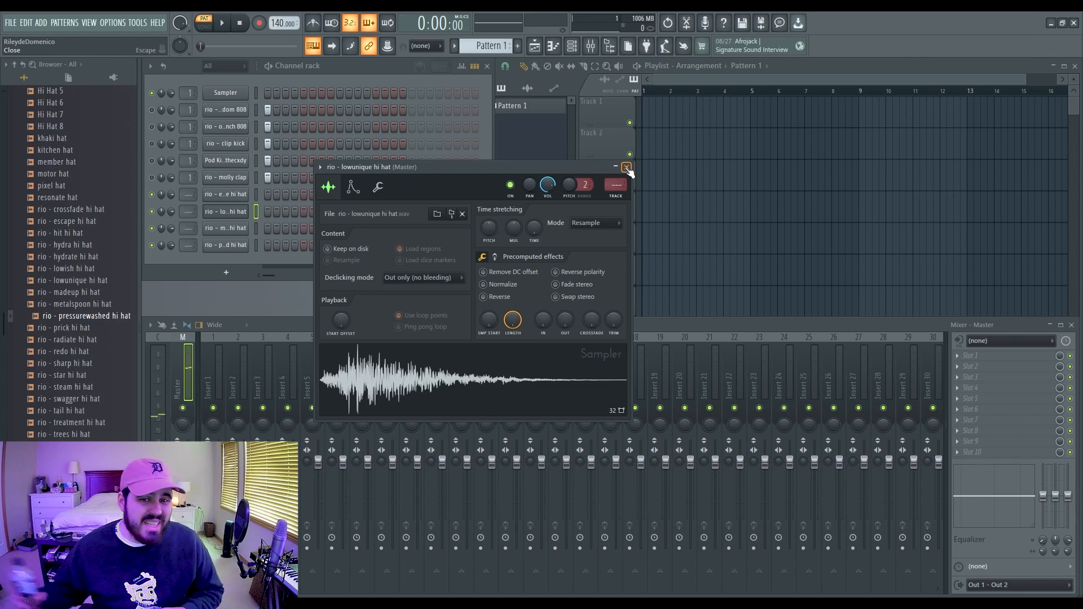
left_click(747, 5)
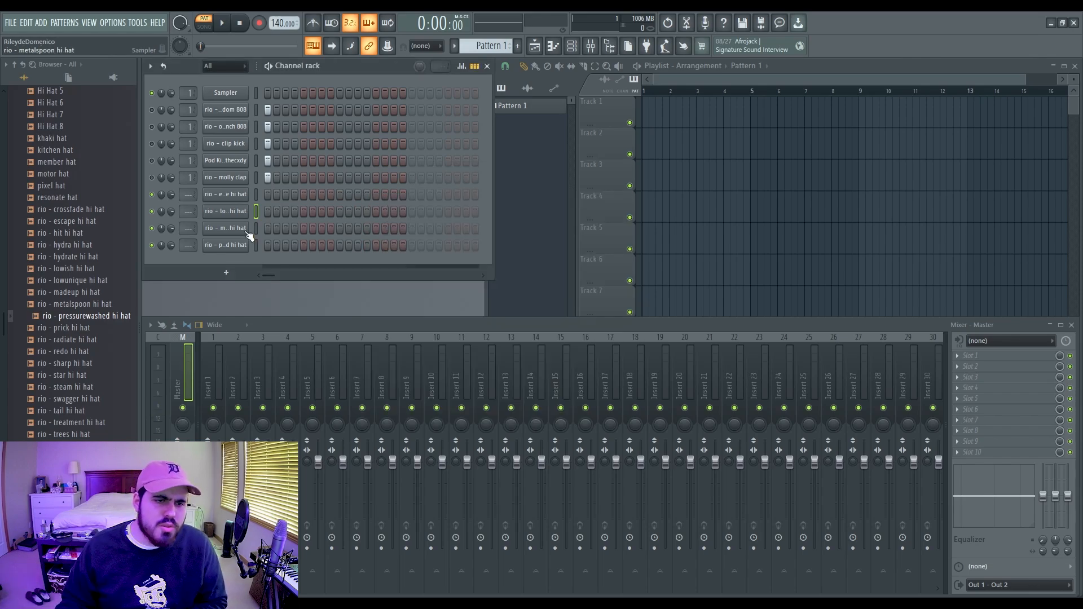
left_click(247, 228)
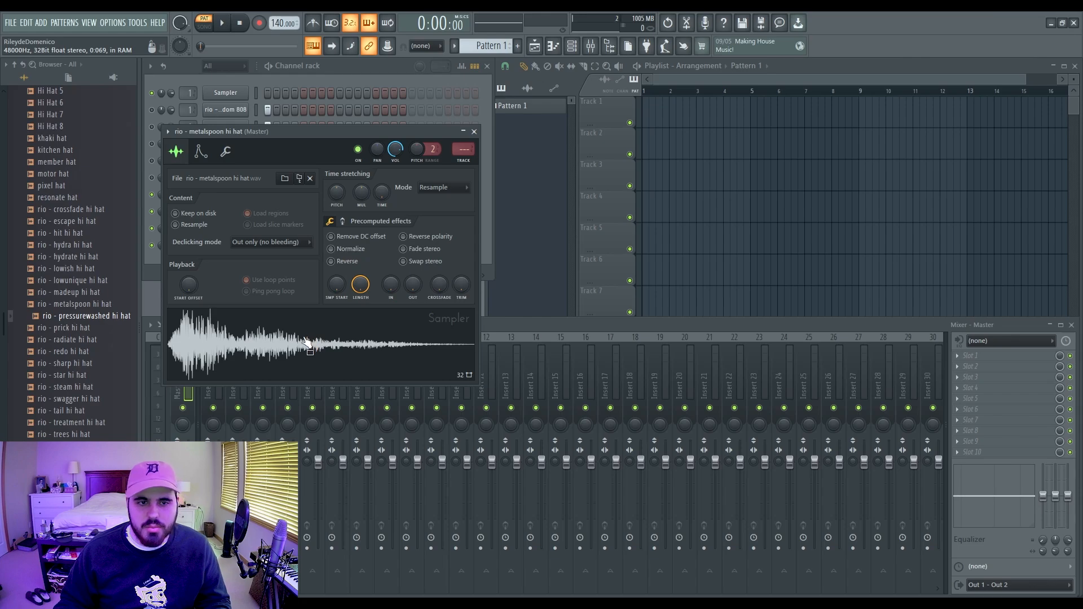
left_click(189, 343)
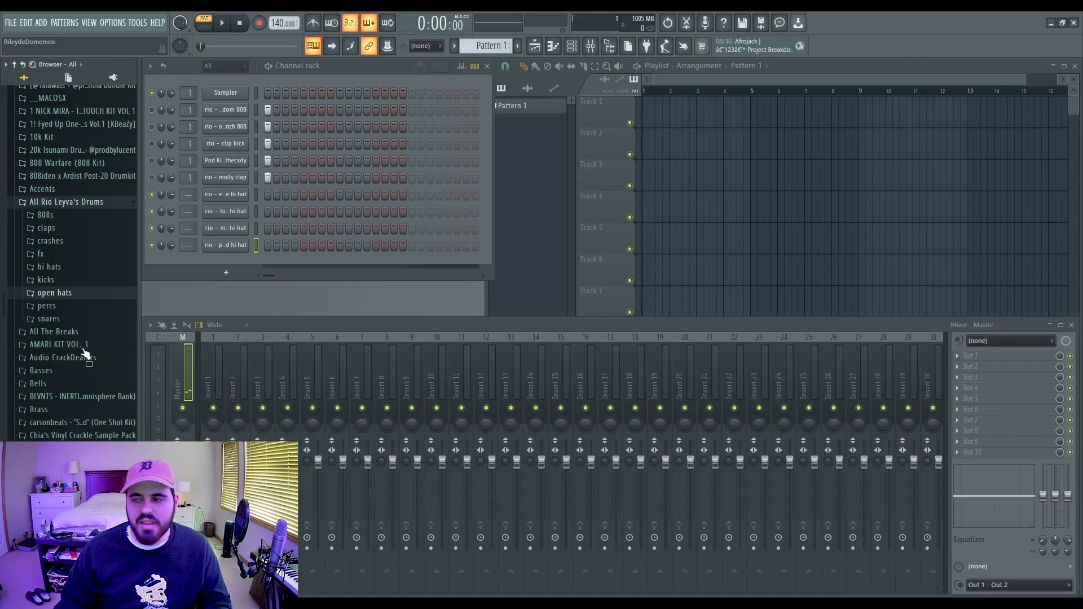
- Load rio - madness open hat from the open hats folder into the channel rack
left_click(72, 294)
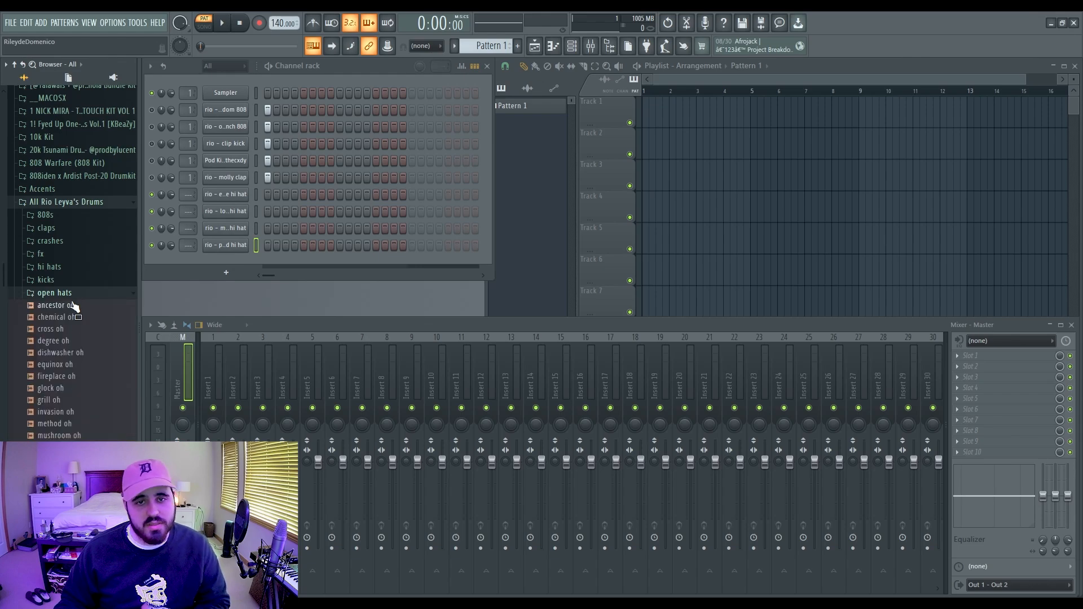
scroll(70, 340, "down", 5)
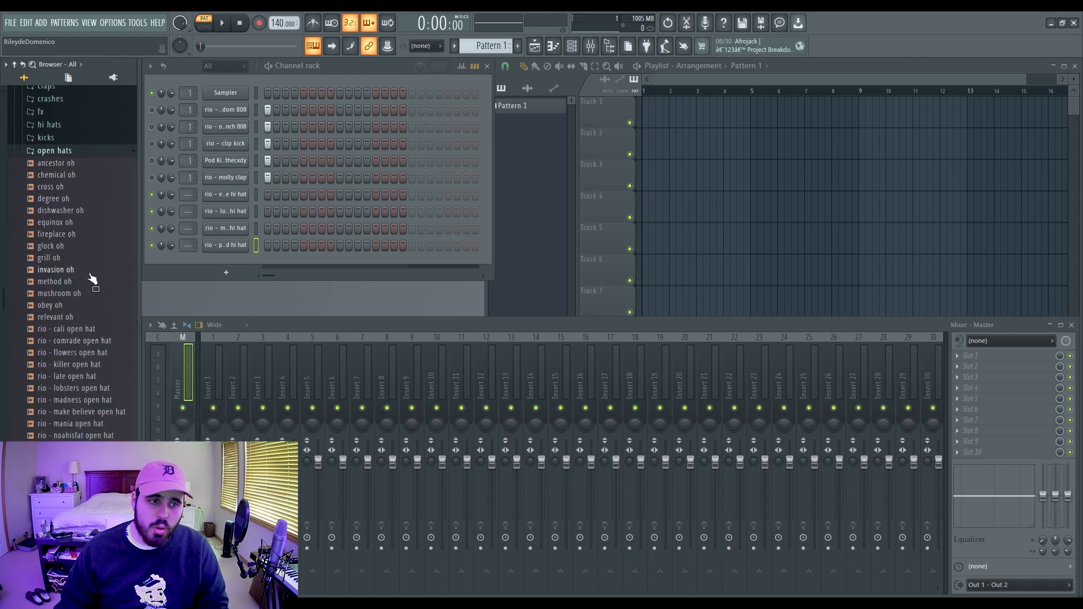
left_click_drag(82, 401, 219, 259)
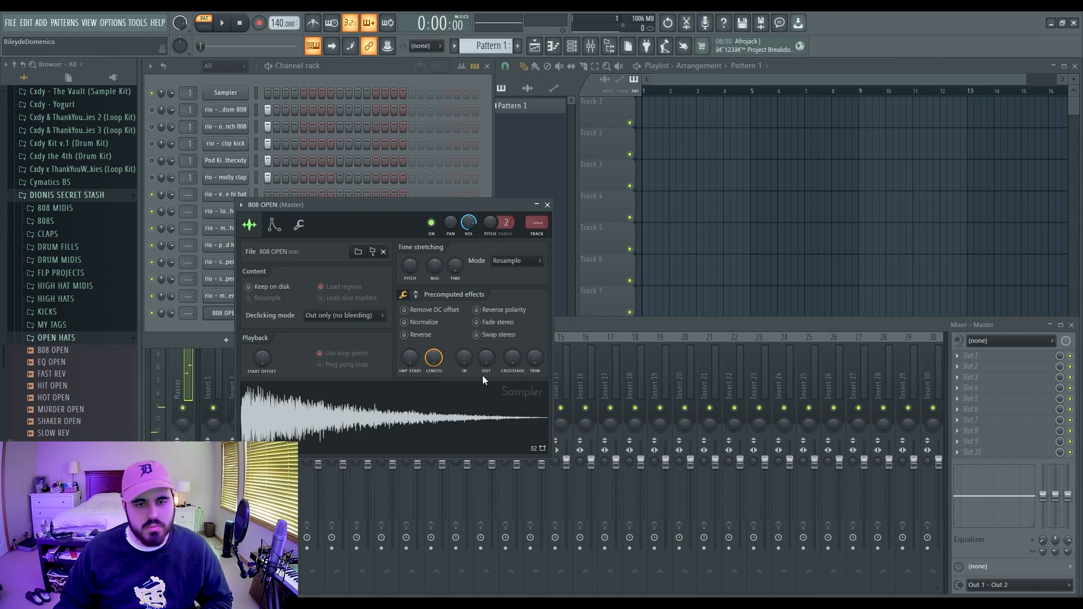
- Try a quick fade-out on the 808 OPEN sample
left_click_drag(485, 359, 486, 336)
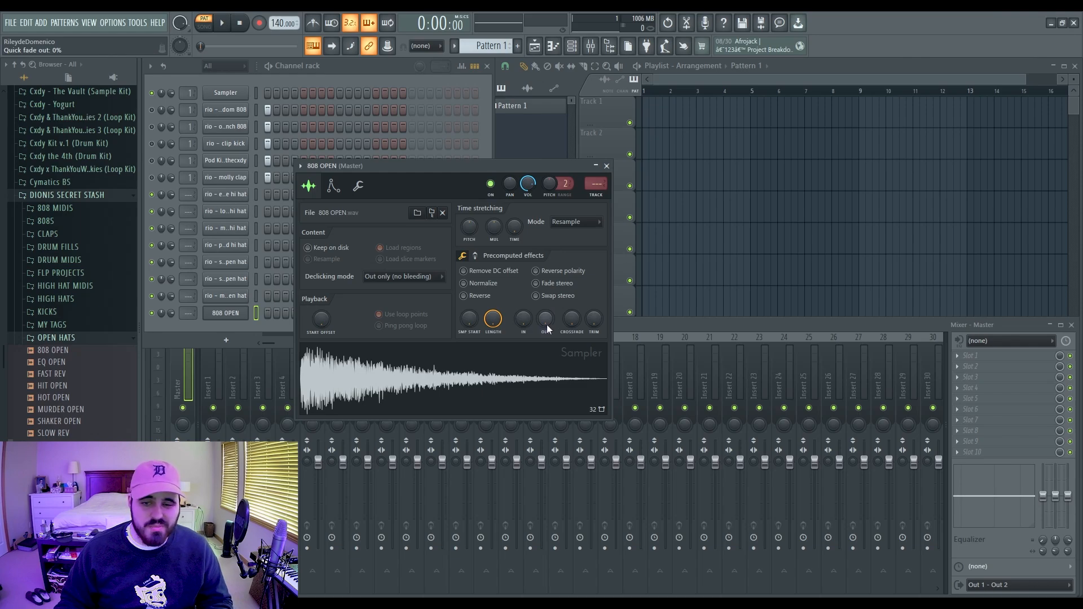
- Compare the sampler waveforms of the rio - mania, rio - sd and rio - spacecoupe open hats after closing the 808 OPEN sampler
mouse_move(544, 323)
left_mouse_down()
mouse_move(544, 293)
mouse_move(545, 324)
left_mouse_up()
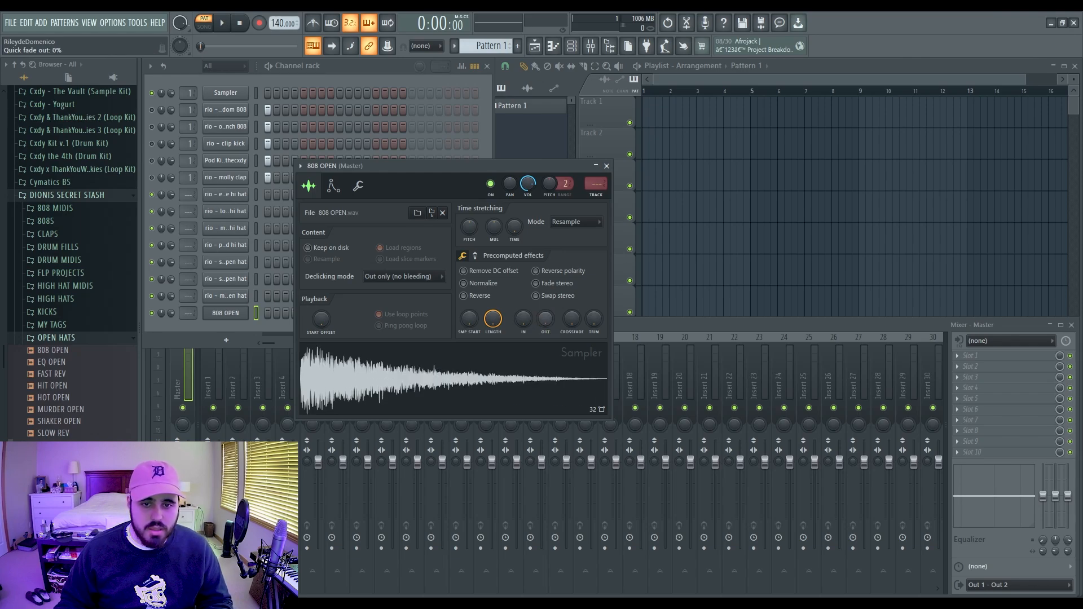
left_click(607, 167)
left_click(226, 295)
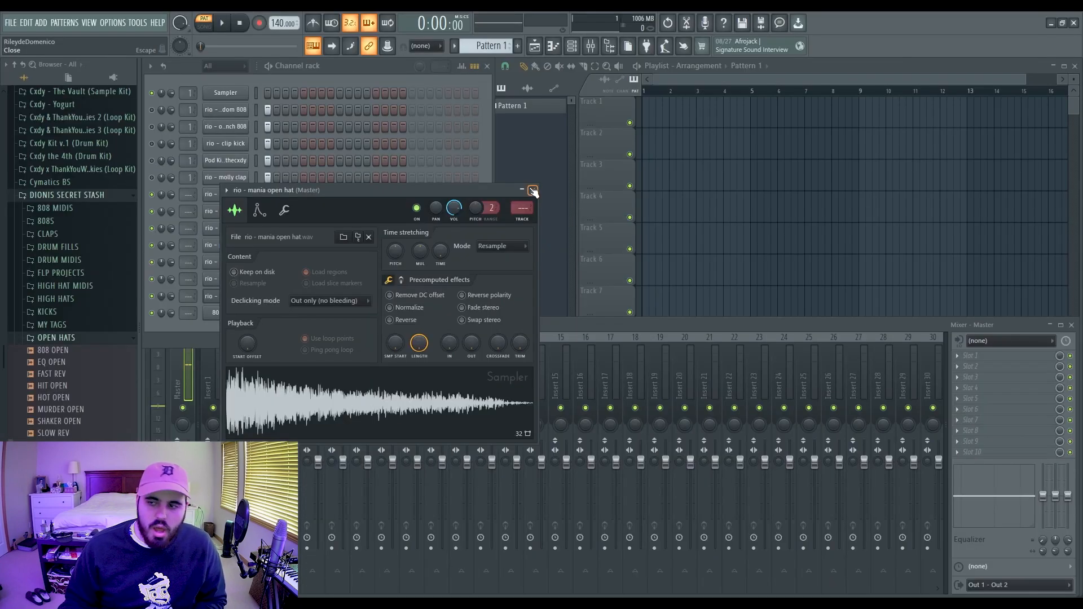
left_click(533, 190)
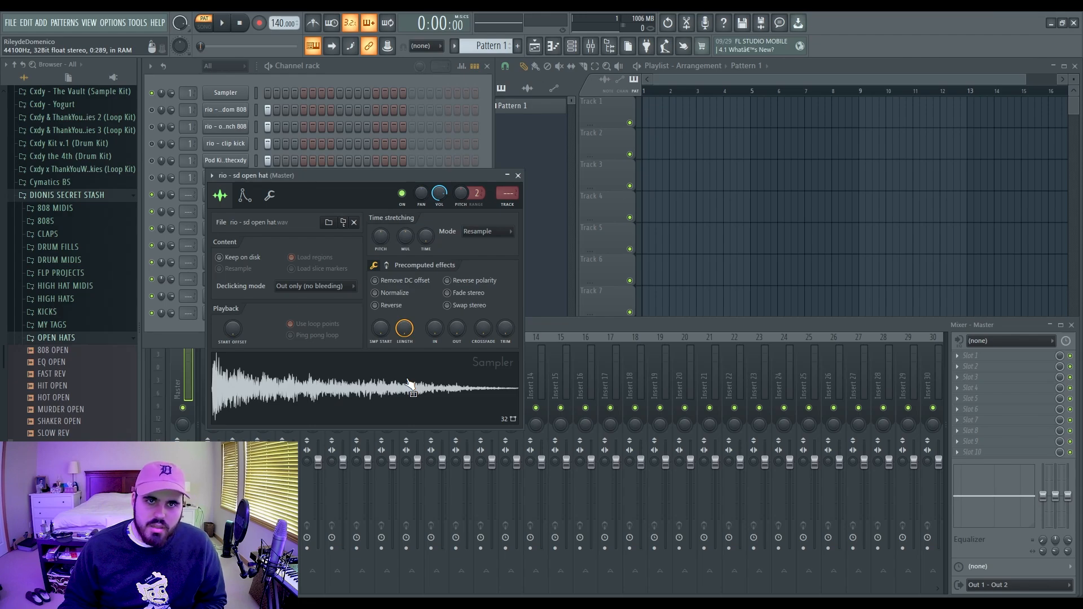
left_click(408, 383)
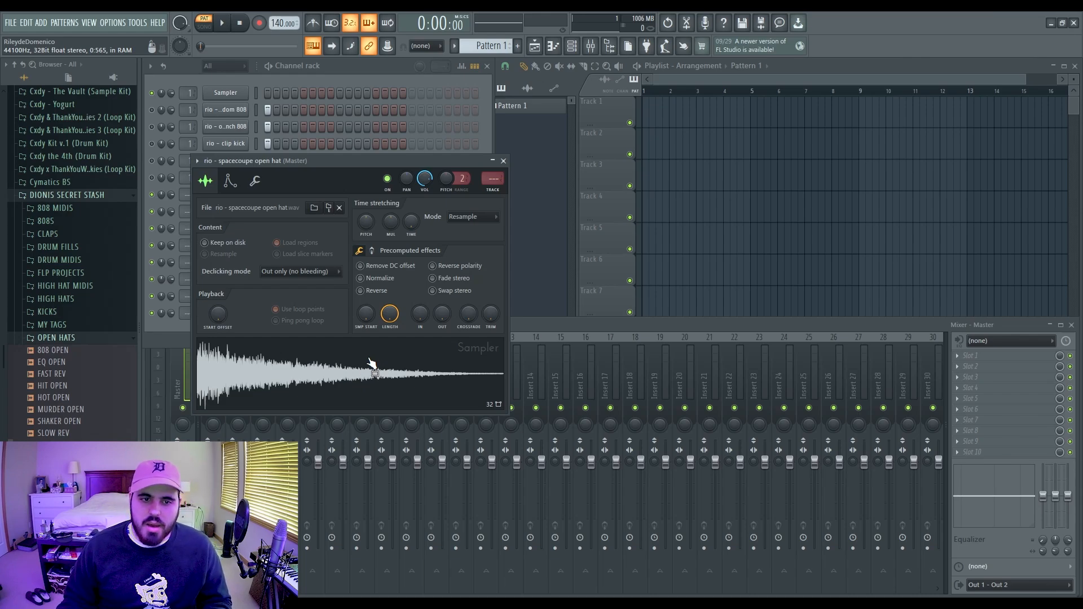
key("Escape")
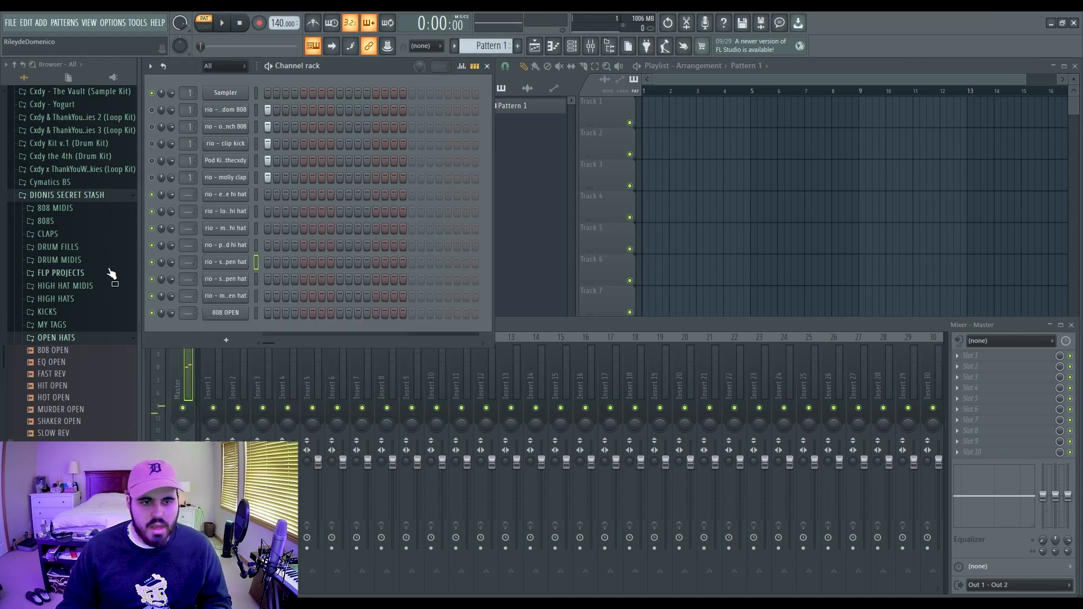
- Switch from the open hats to the PERCS folder and audition samples including BIBLE, PERCO 6, PERCO 7, DING and COWBELL
left_click(64, 338)
left_click(59, 195)
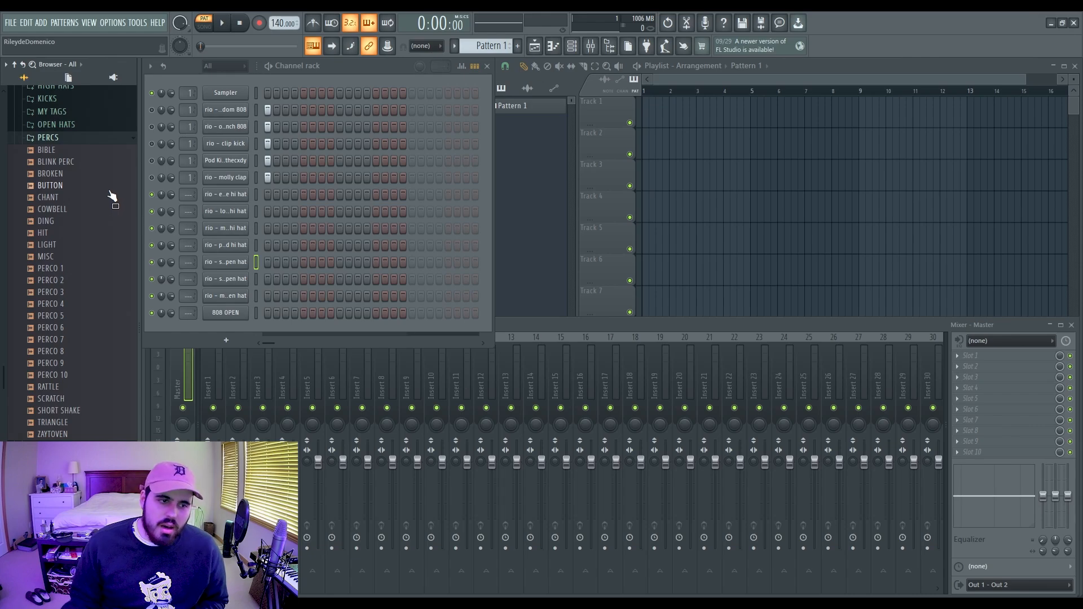
left_click_drag(75, 432, 85, 210)
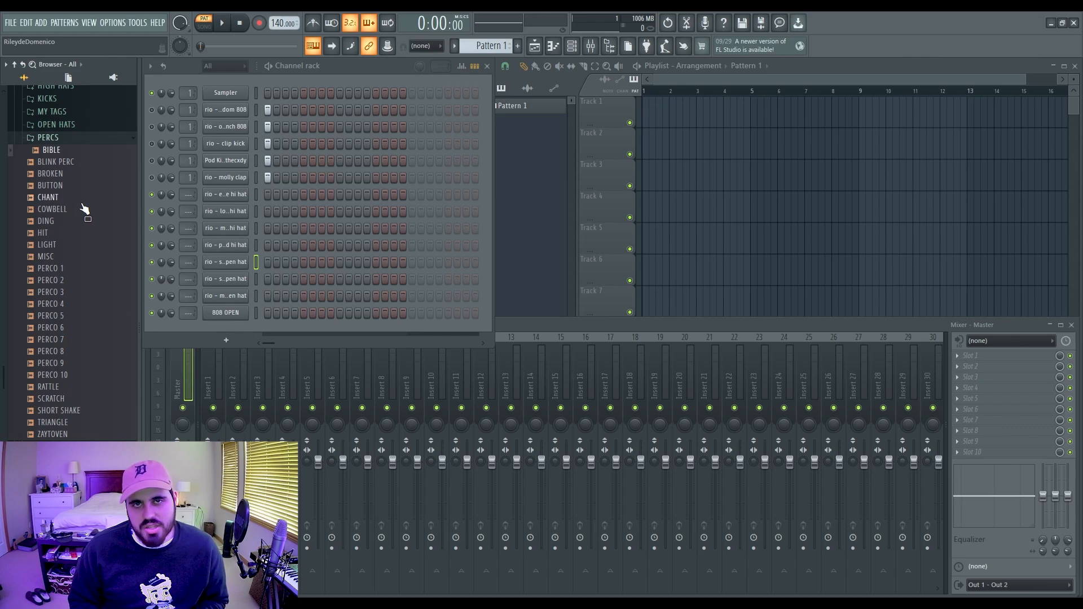
left_click_drag(84, 210, 50, 329)
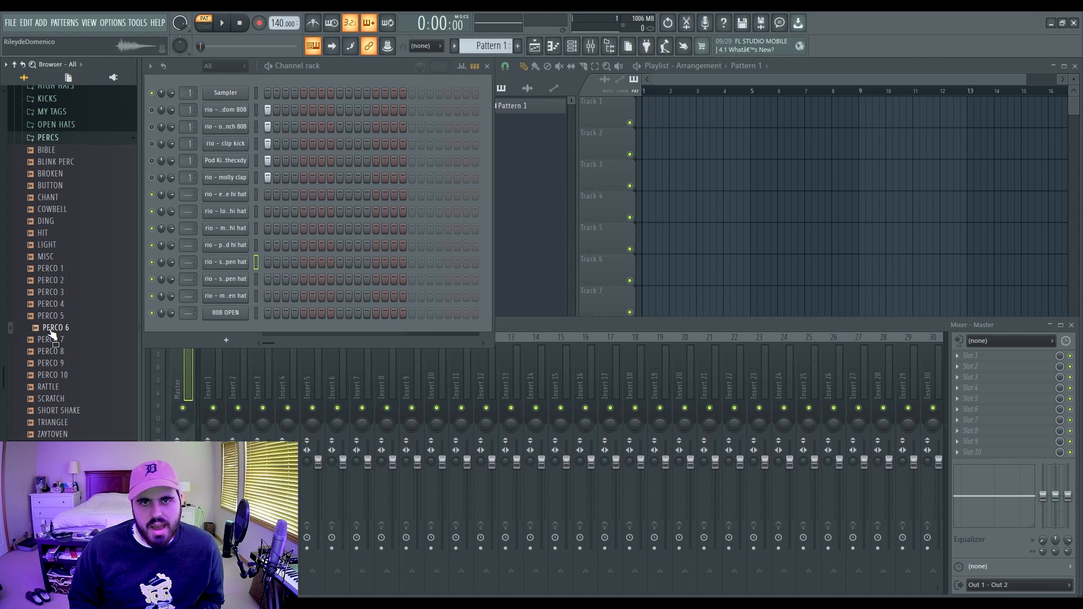
mouse_move(50, 334)
left_mouse_down()
mouse_move(53, 343)
mouse_move(53, 328)
left_mouse_up()
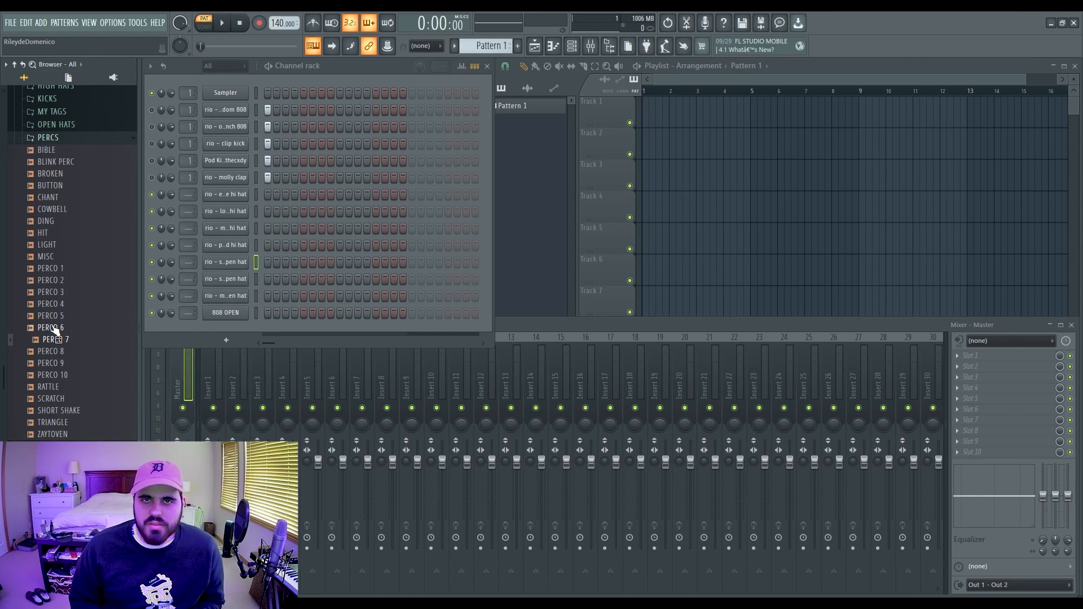
left_click_drag(52, 326, 48, 341)
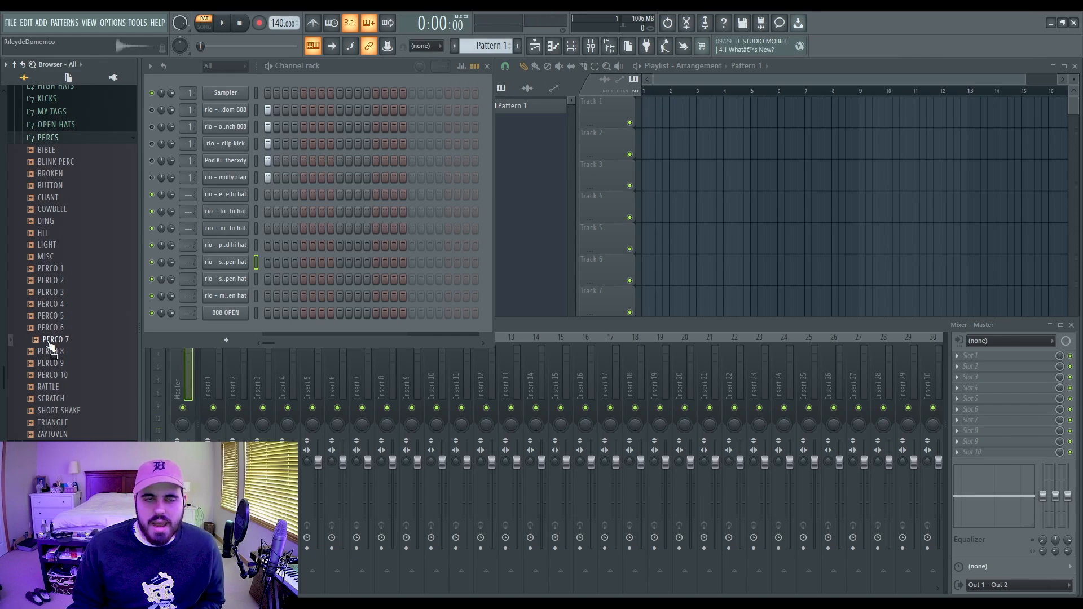
left_click_drag(48, 343, 57, 205)
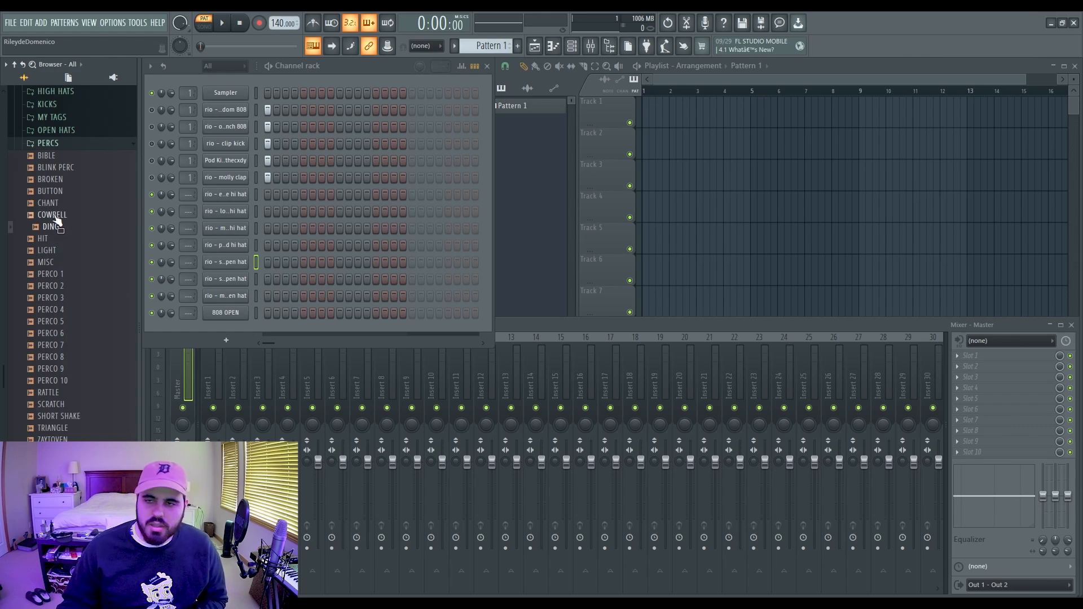
left_click(56, 217)
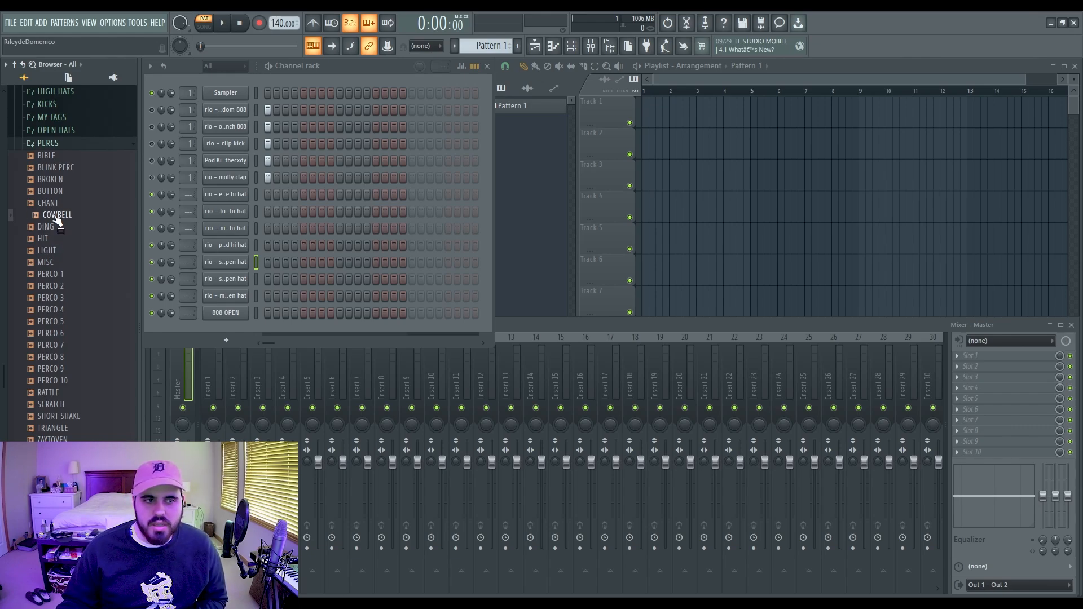